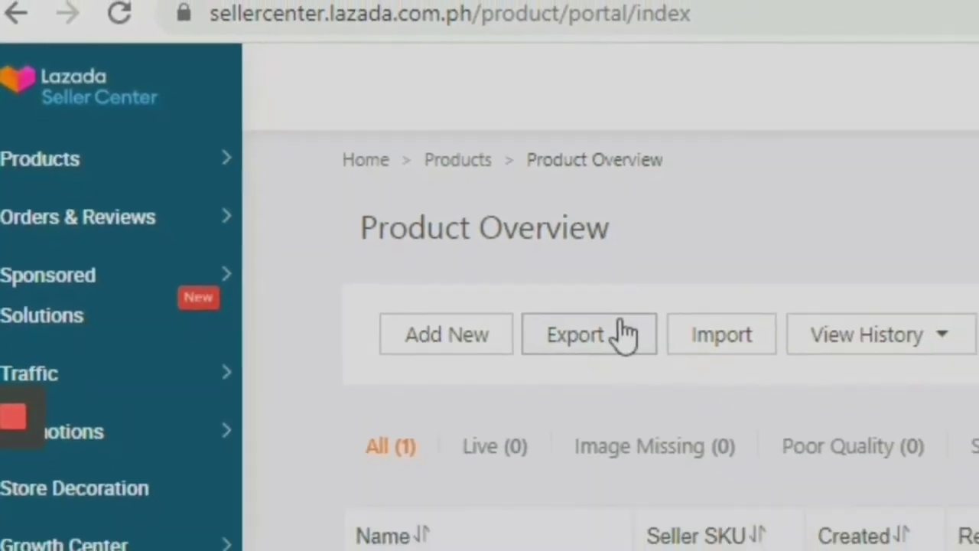
Open the form for adding a new product to the store.
{"action": "mouse_move", "coordinate": [155, 149]}
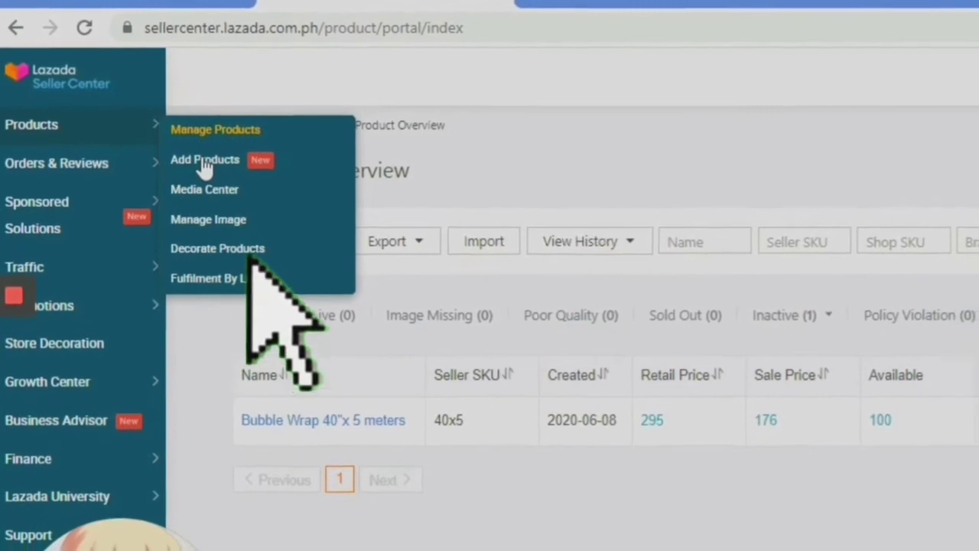
{"action": "left_click", "coordinate": [205, 162]}
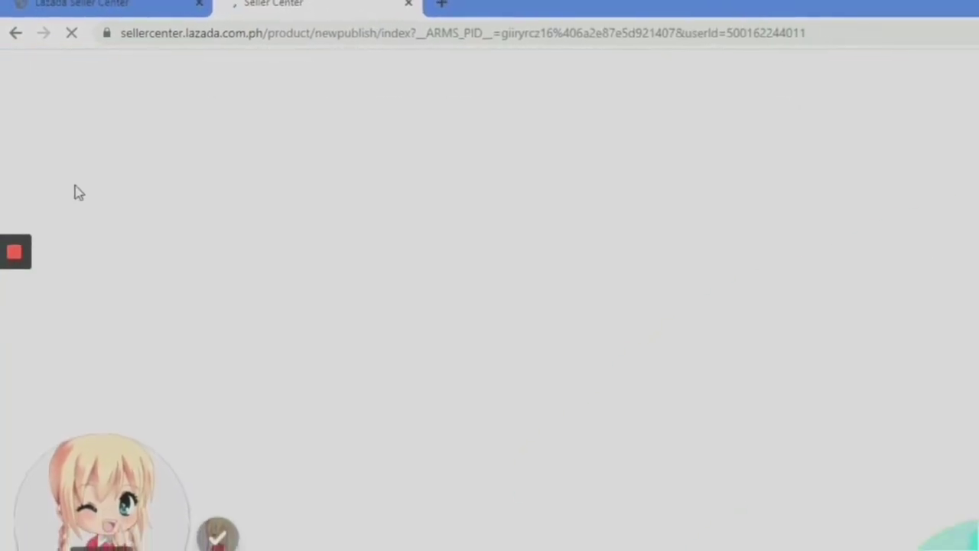
{"action": "mouse_move", "coordinate": [17, 289]}
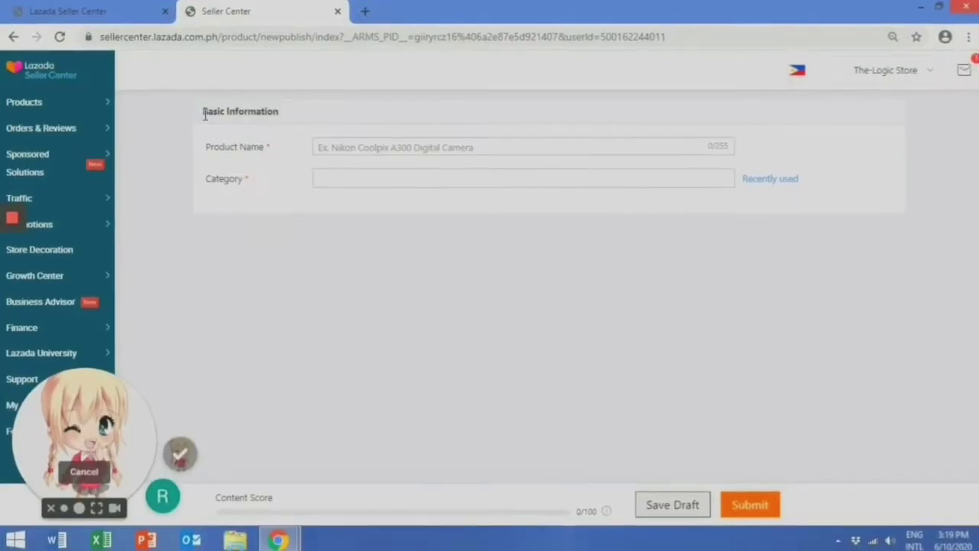
Enter "Bubble Wrap 40 x 5meters" as the product name in the basic information.
{"action": "left_click_drag", "start_coordinate": [204, 112], "coordinate": [280, 113]}
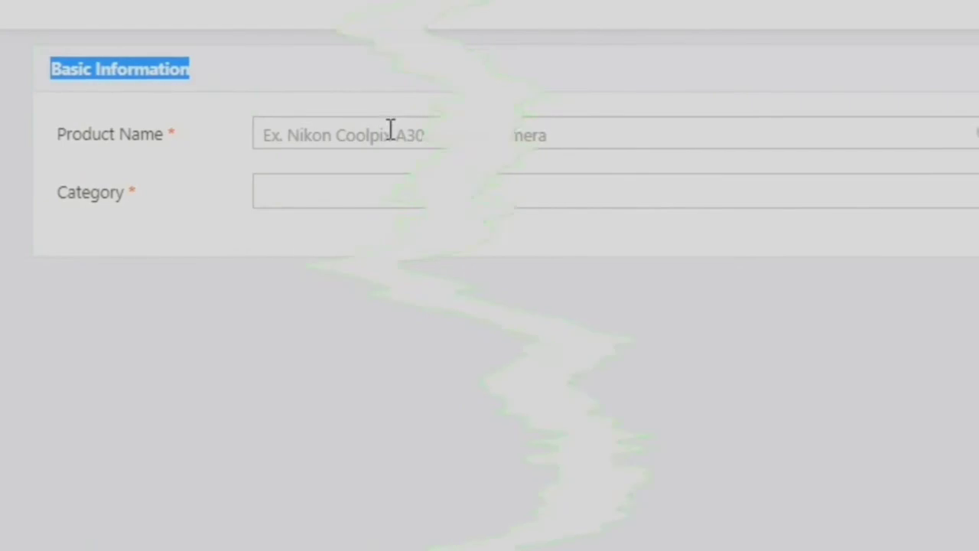
{"action": "left_click", "coordinate": [386, 142]}
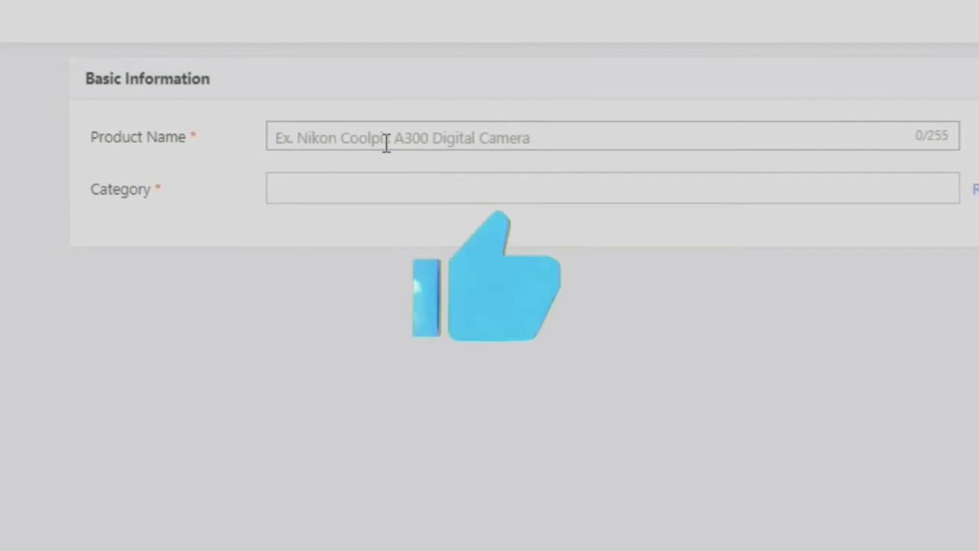
{"action": "type", "text": "Bubble Wrap 40 x 5meters"}
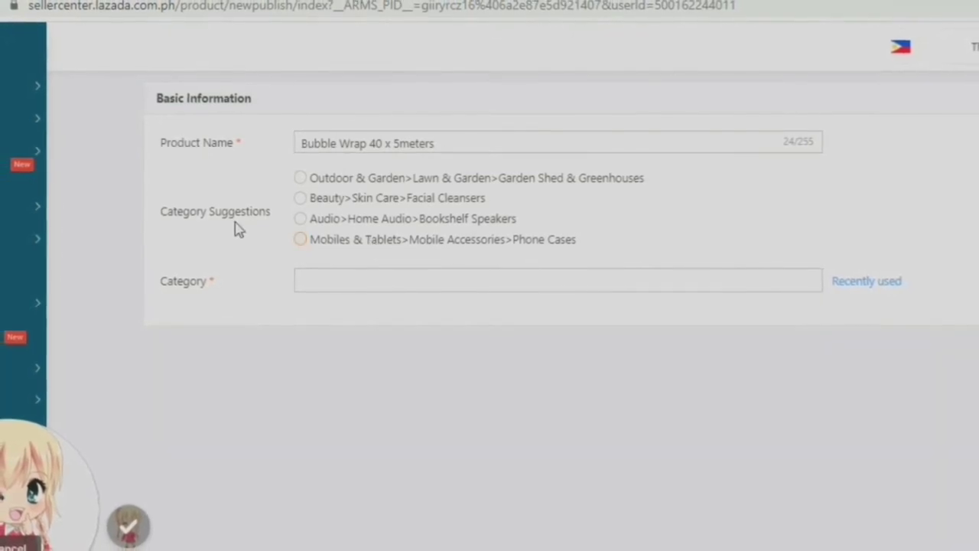
Set the product category to Stationery & Craft > Packaging & Cartons > Bubble Wrap.
{"action": "left_click", "coordinate": [355, 280]}
{"action": "scroll", "coordinate": [398, 306], "scroll_direction": "down", "scroll_amount": 2}
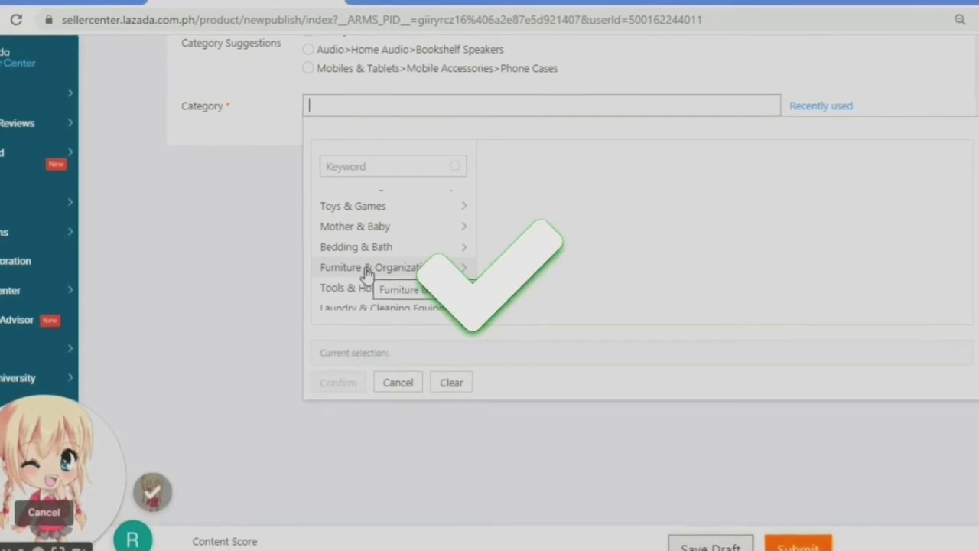
{"action": "scroll", "coordinate": [368, 274], "scroll_direction": "down", "scroll_amount": 2}
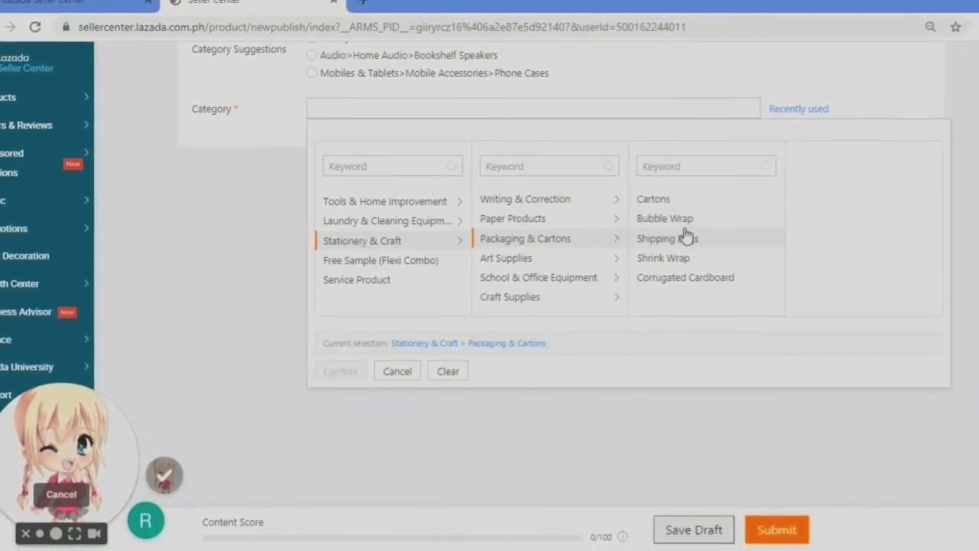
{"action": "left_click", "coordinate": [650, 219]}
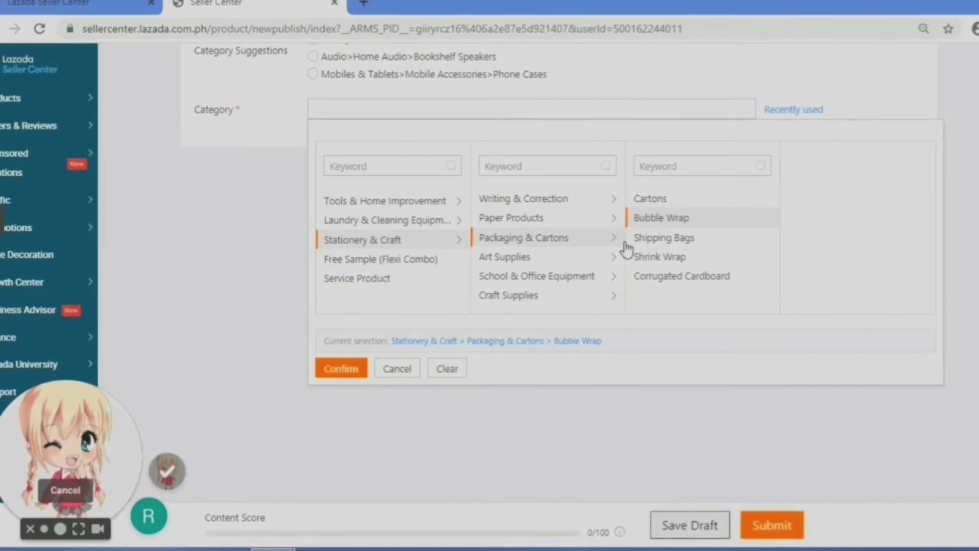
{"action": "left_click", "coordinate": [341, 366]}
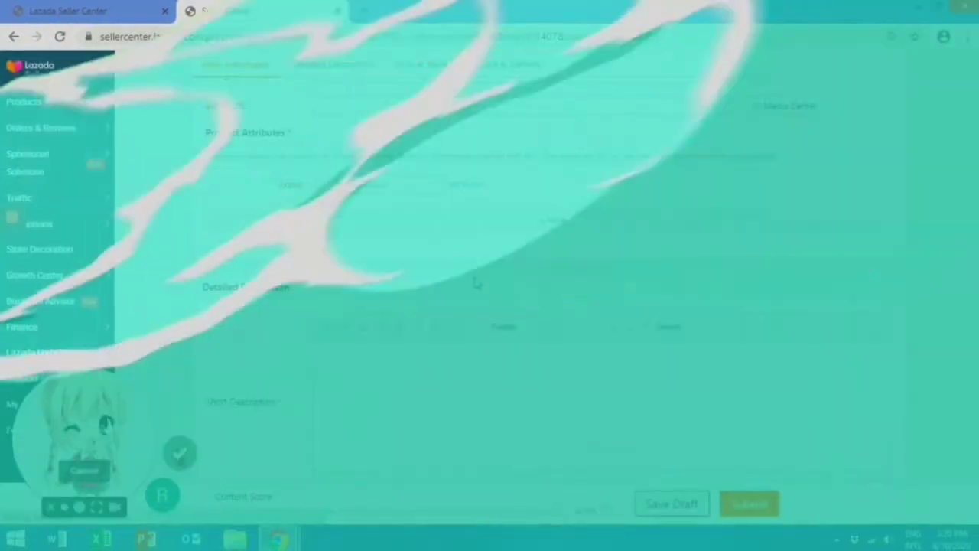
In the product attributes, set the brand to No Brand and the model to "40 x 5m".
{"action": "scroll", "coordinate": [631, 253], "scroll_direction": "down", "scroll_amount": 2}
{"action": "scroll", "coordinate": [631, 252], "scroll_direction": "down", "scroll_amount": 3}
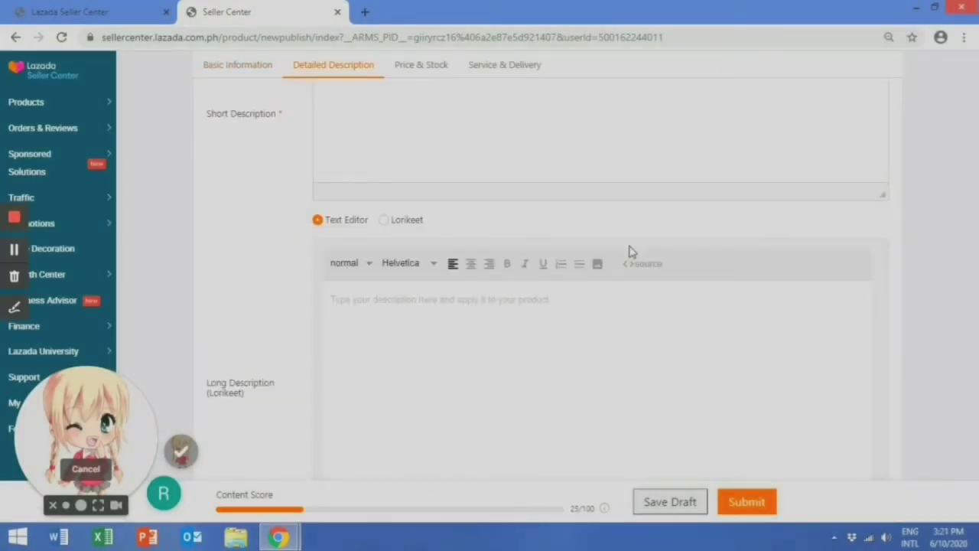
{"action": "scroll", "coordinate": [631, 253], "scroll_direction": "up", "scroll_amount": 5}
{"action": "scroll", "coordinate": [631, 248], "scroll_direction": "down", "scroll_amount": 5}
{"action": "scroll", "coordinate": [630, 249], "scroll_direction": "down", "scroll_amount": 5}
{"action": "scroll", "coordinate": [630, 248], "scroll_direction": "up", "scroll_amount": 5}
{"action": "scroll", "coordinate": [388, 207], "scroll_direction": "up", "scroll_amount": 5}
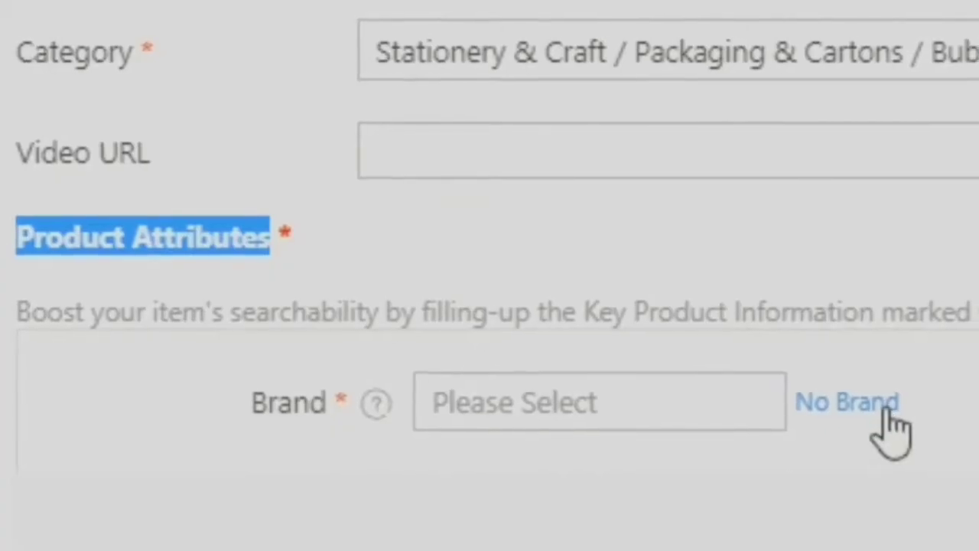
{"action": "left_click", "coordinate": [478, 258]}
{"action": "left_click", "coordinate": [873, 407]}
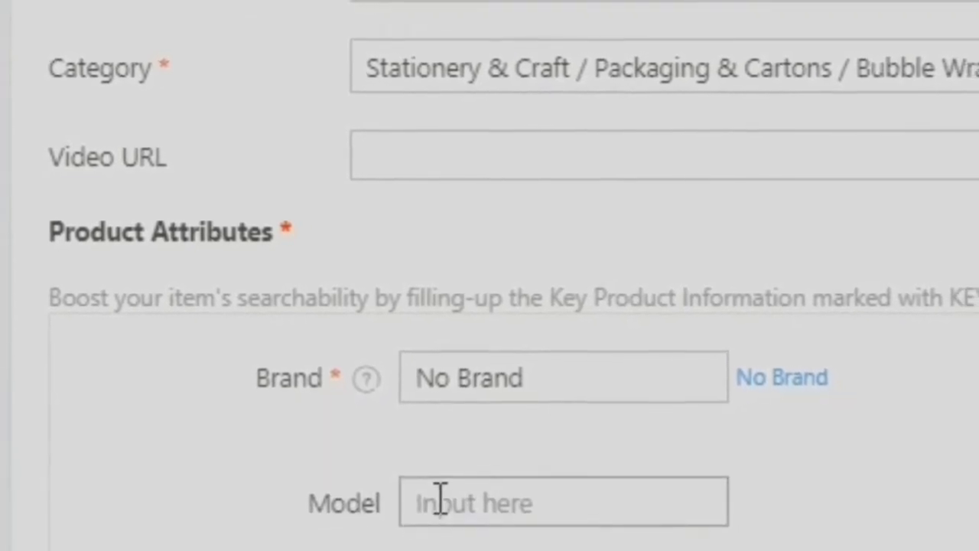
{"action": "type", "text": "40 x "}
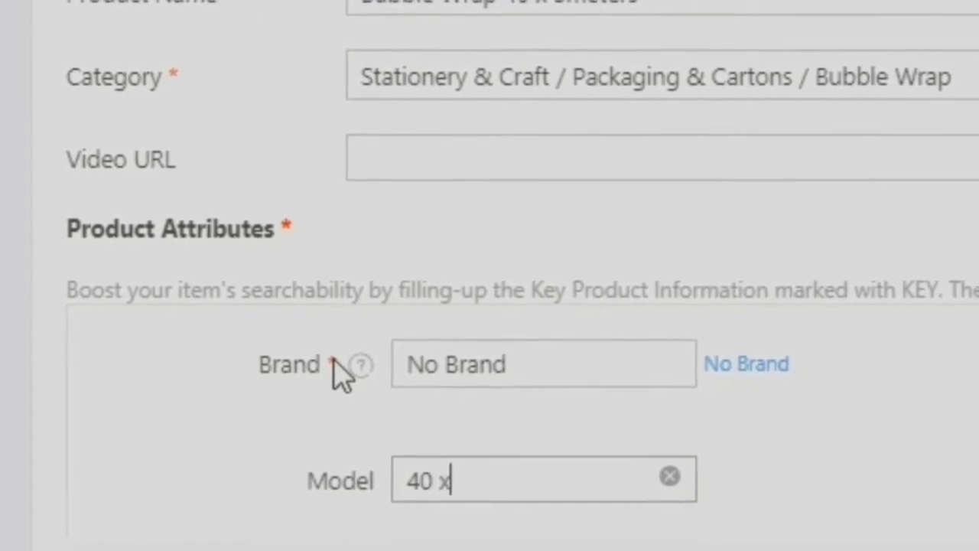
{"action": "type", "text": "5m"}
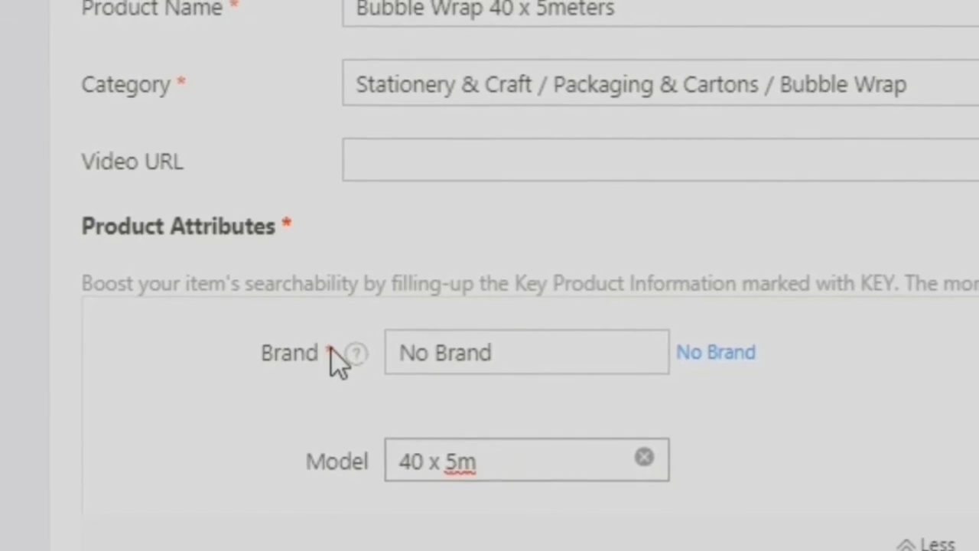
Fill in the short description with the anti-static characteristics and the 40" and 20" sizes by 1, 5 and 10 meter/yard.
{"action": "scroll", "coordinate": [830, 284], "scroll_direction": "down", "scroll_amount": 6}
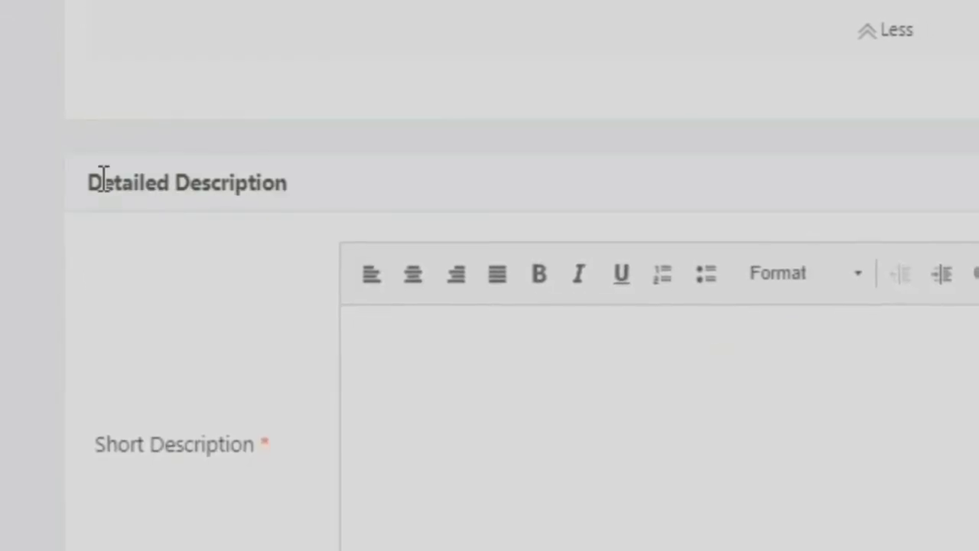
{"action": "left_click_drag", "start_coordinate": [103, 173], "coordinate": [300, 190]}
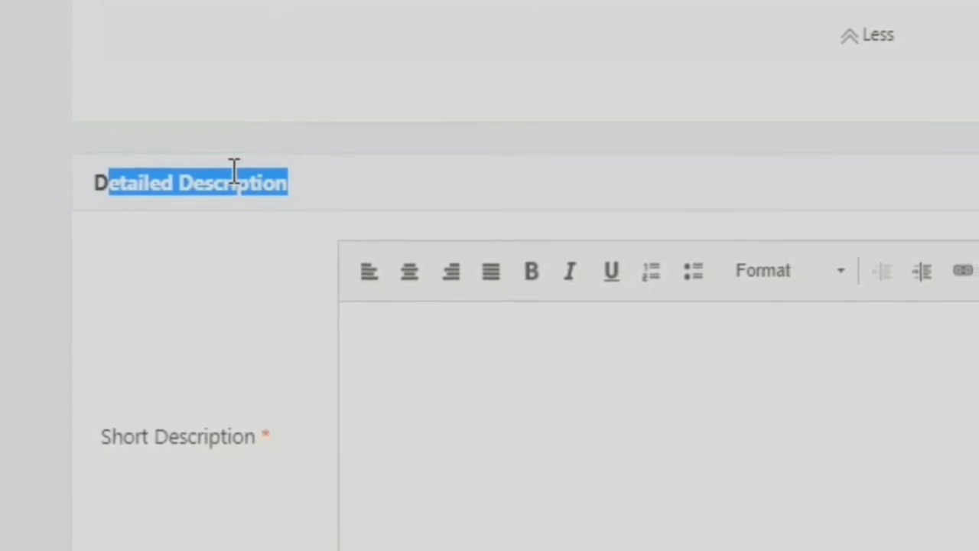
{"action": "left_click", "coordinate": [234, 171]}
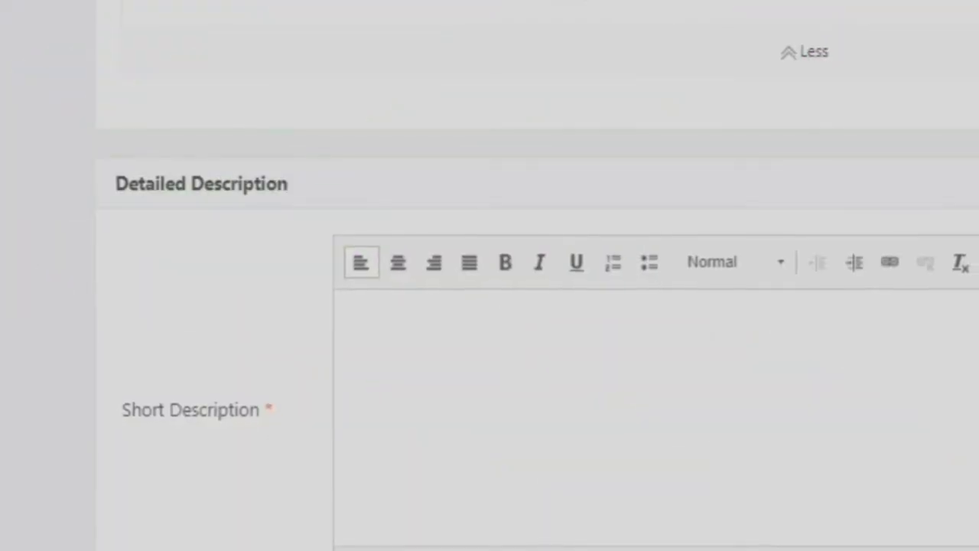
{"action": "left_click", "coordinate": [442, 361]}
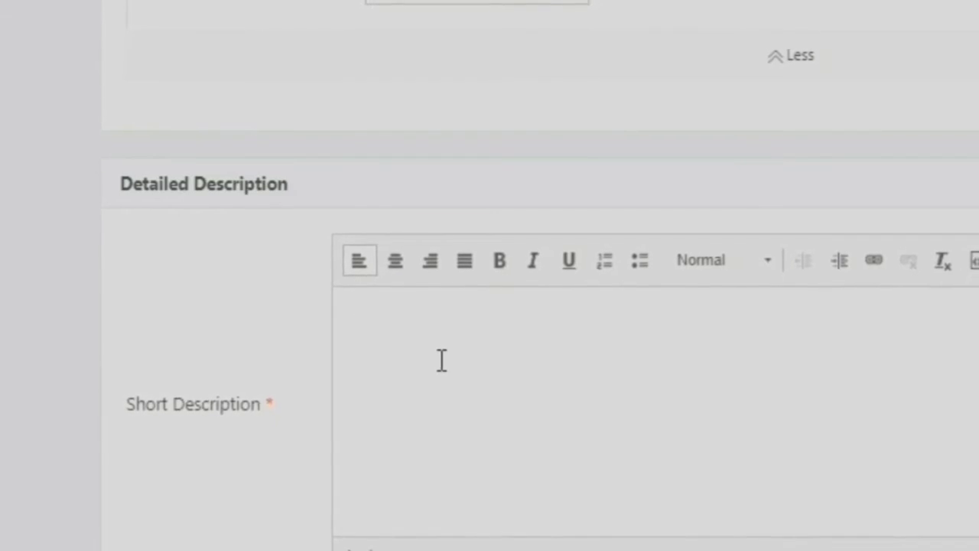
{"action": "type", "text": "Characters- with anti static chemical additives to overcome static discharge. The bubble - absorbing and vibration  40\" inches ×1 meter /yard 20\" inches × 1 meter /yard 40\" inches × 5 meter /yard 20\" inches × 5 meter /yard 40\" inches × 10 meter /yard 20\" inches × 10 meter /yard"}
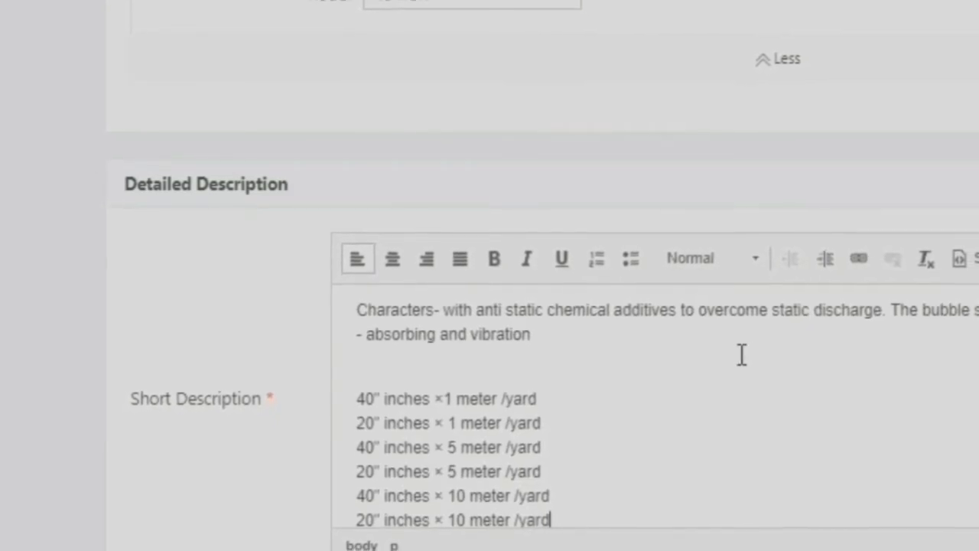
{"action": "scroll", "coordinate": [739, 352], "scroll_direction": "down", "scroll_amount": 1}
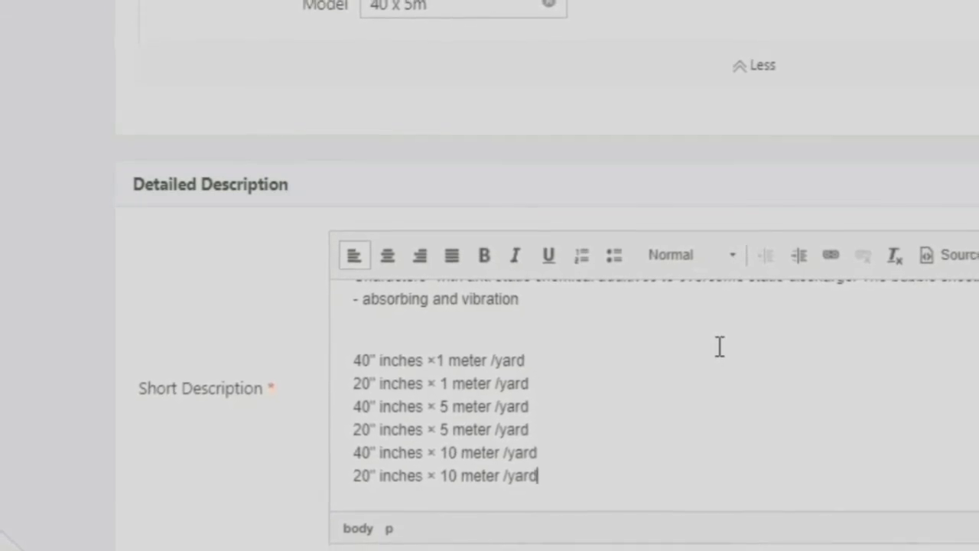
Switch the long description from Text Editor to Lorikeet.
{"action": "scroll", "coordinate": [738, 365], "scroll_direction": "down", "scroll_amount": 3}
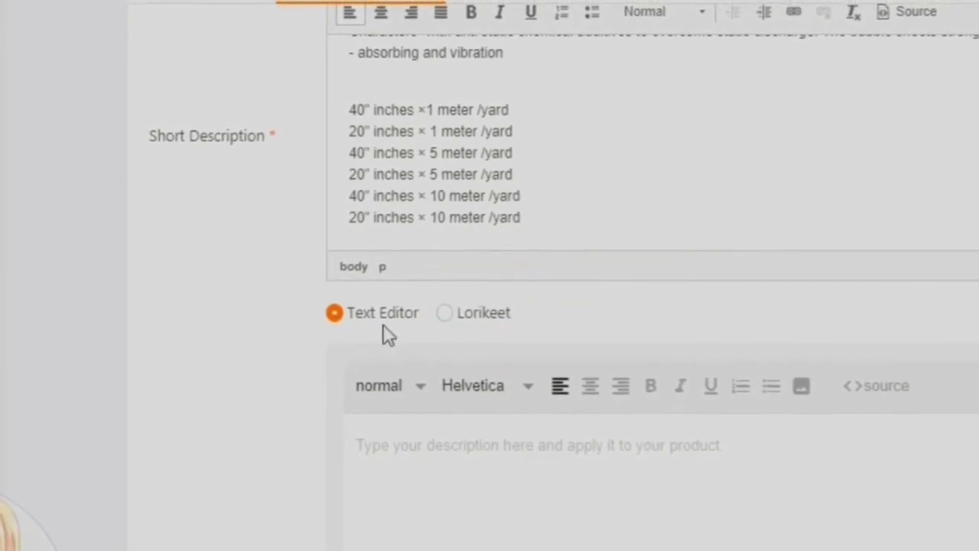
{"action": "scroll", "coordinate": [339, 328], "scroll_direction": "down", "scroll_amount": 5}
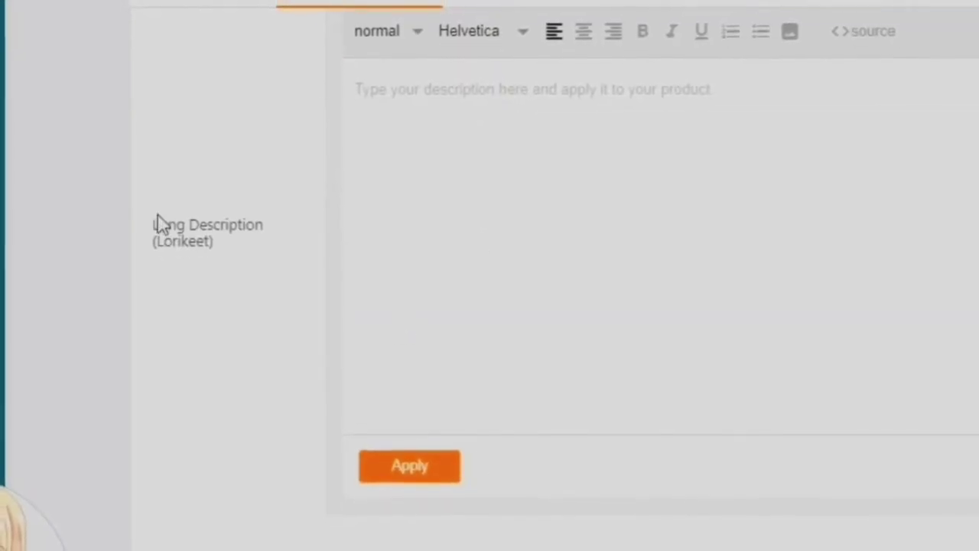
{"action": "left_click_drag", "start_coordinate": [156, 223], "coordinate": [232, 243]}
{"action": "left_click", "coordinate": [244, 259]}
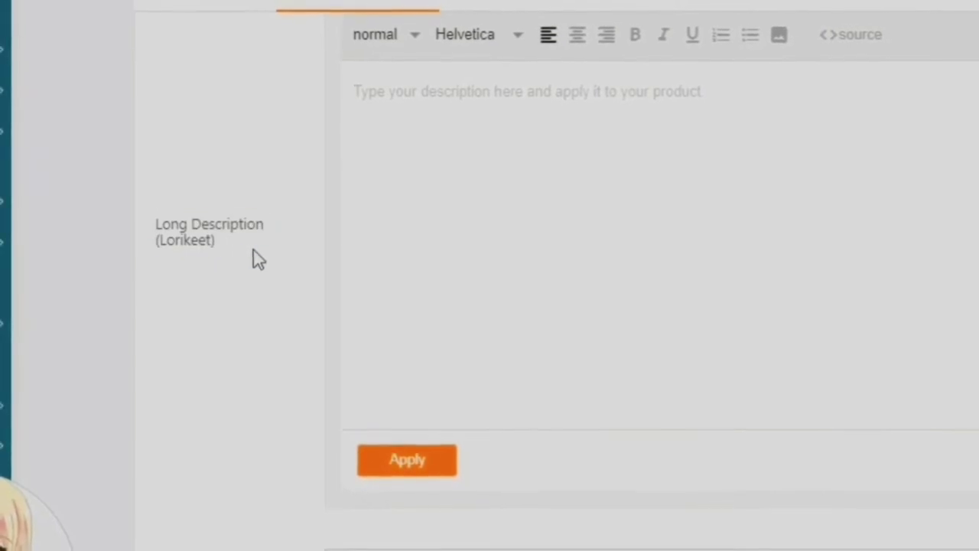
{"action": "scroll", "coordinate": [644, 284], "scroll_direction": "up", "scroll_amount": 6}
{"action": "left_click", "coordinate": [533, 293]}
{"action": "scroll", "coordinate": [533, 293], "scroll_direction": "up", "scroll_amount": 1}
{"action": "scroll", "coordinate": [533, 293], "scroll_direction": "down", "scroll_amount": 1}
{"action": "scroll", "coordinate": [572, 281], "scroll_direction": "down", "scroll_amount": 6}
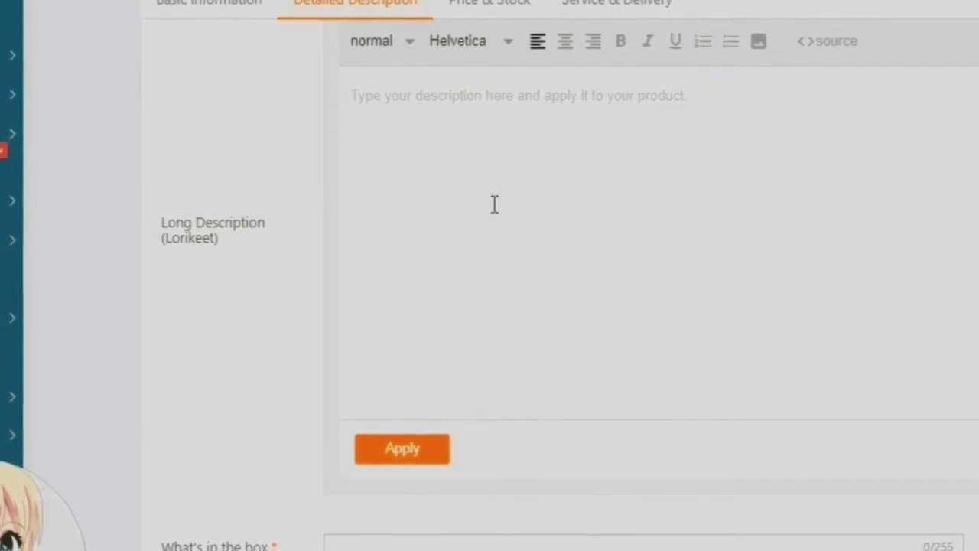
{"action": "scroll", "coordinate": [494, 216], "scroll_direction": "up", "scroll_amount": 3}
{"action": "left_click", "coordinate": [430, 194]}
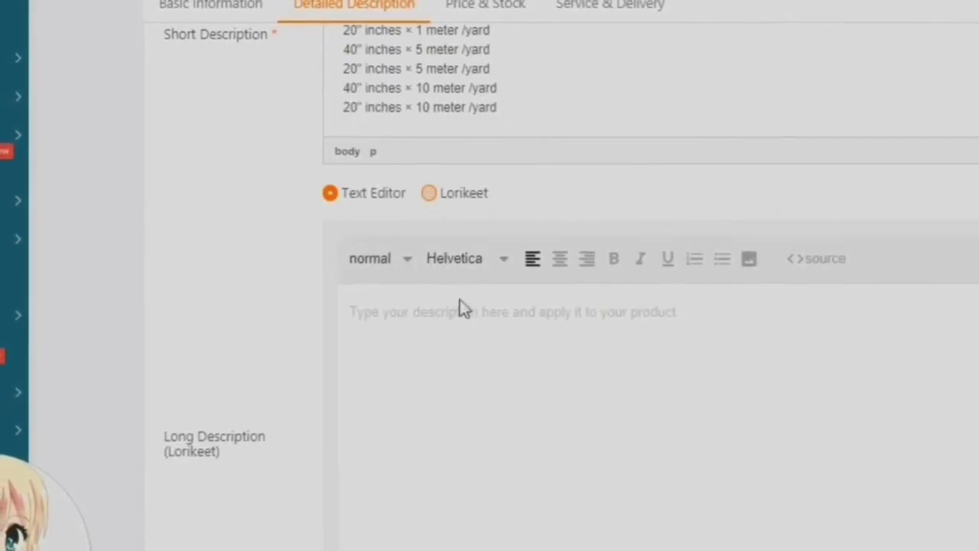
Start a blank Lorikeet decoration and add the text module with headline, sub-headline and two paragraphs.
{"action": "scroll", "coordinate": [629, 245], "scroll_direction": "down", "scroll_amount": 1}
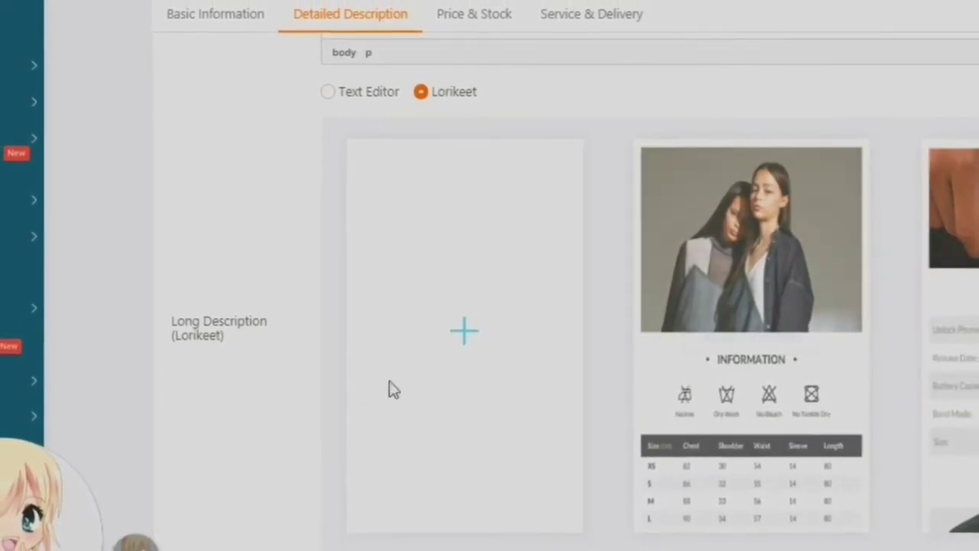
{"action": "left_click", "coordinate": [454, 328]}
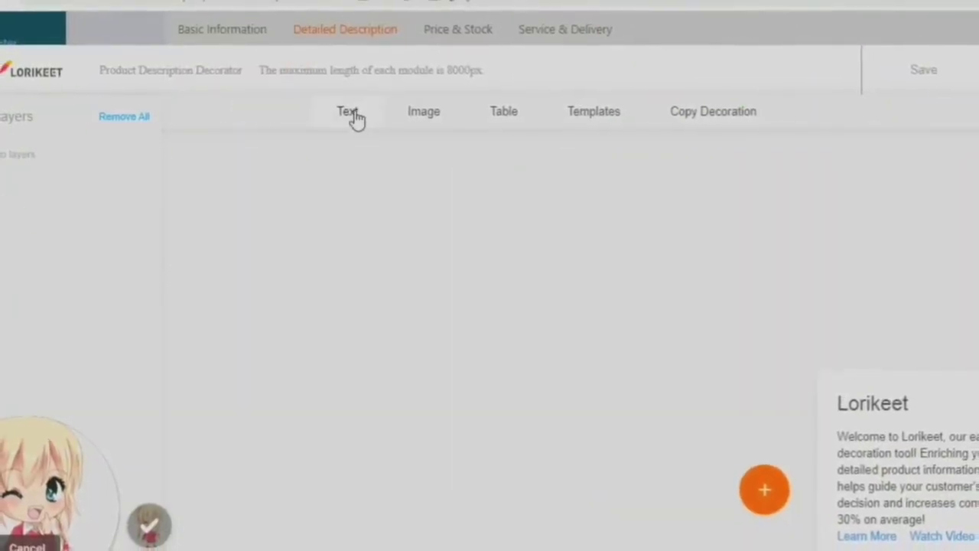
{"action": "left_click", "coordinate": [351, 114]}
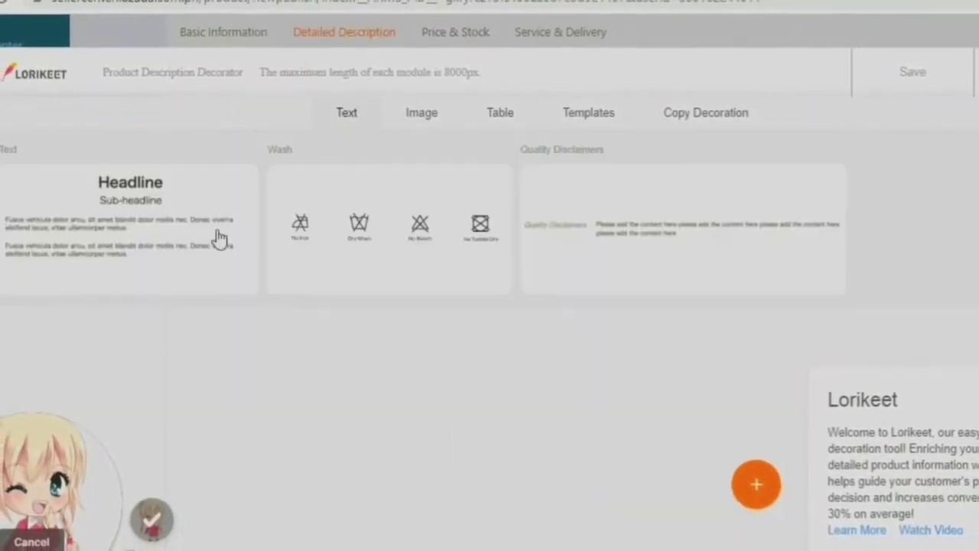
{"action": "left_click", "coordinate": [143, 227]}
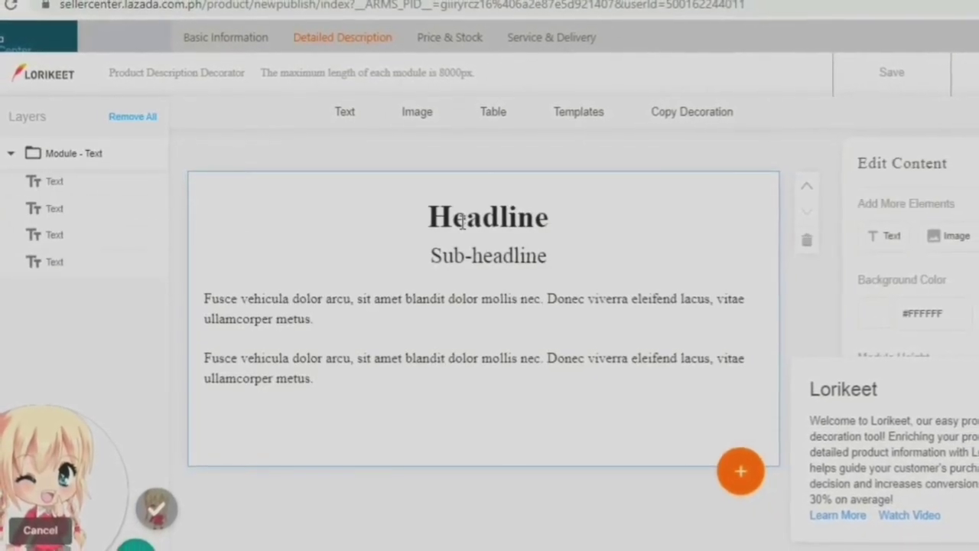
Replace the module's headline with "BUBBLE WRAP" and its sub-headline with "Good Quality".
{"action": "double_click", "coordinate": [461, 220]}
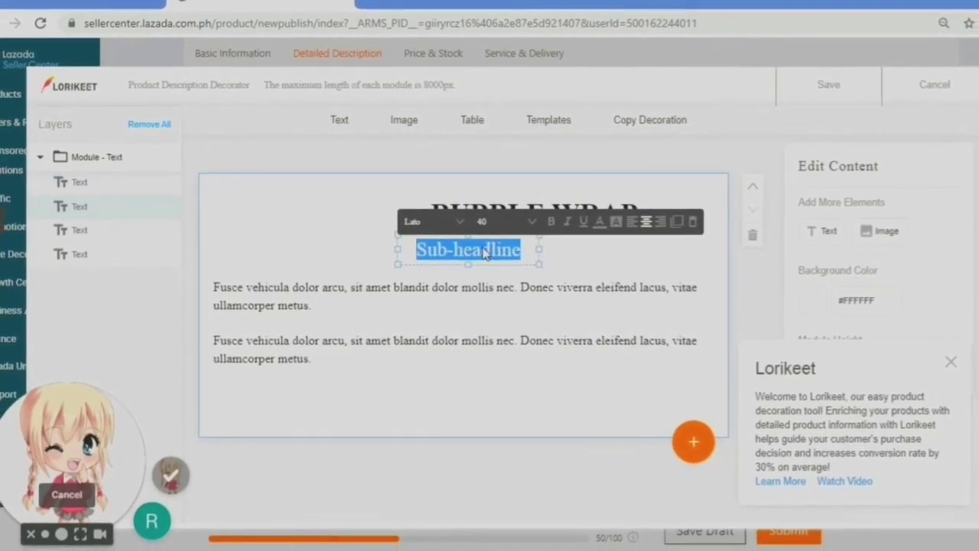
{"action": "type", "text": "Quality"}
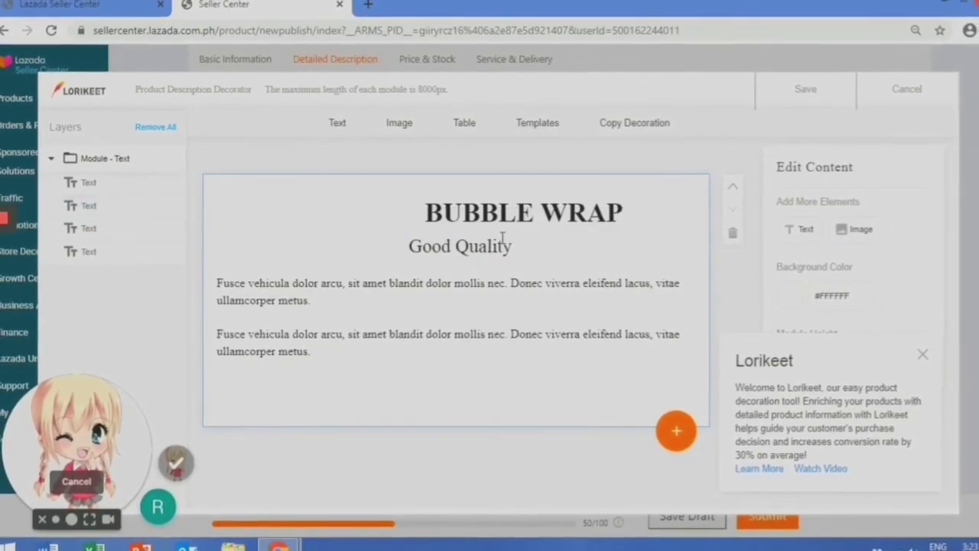
Move the BUBBLE WRAP headline slightly up and to the right, and shift the Good Quality sub-headline right beneath it.
{"action": "left_click", "coordinate": [543, 214]}
{"action": "left_click_drag", "start_coordinate": [541, 213], "coordinate": [583, 201]}
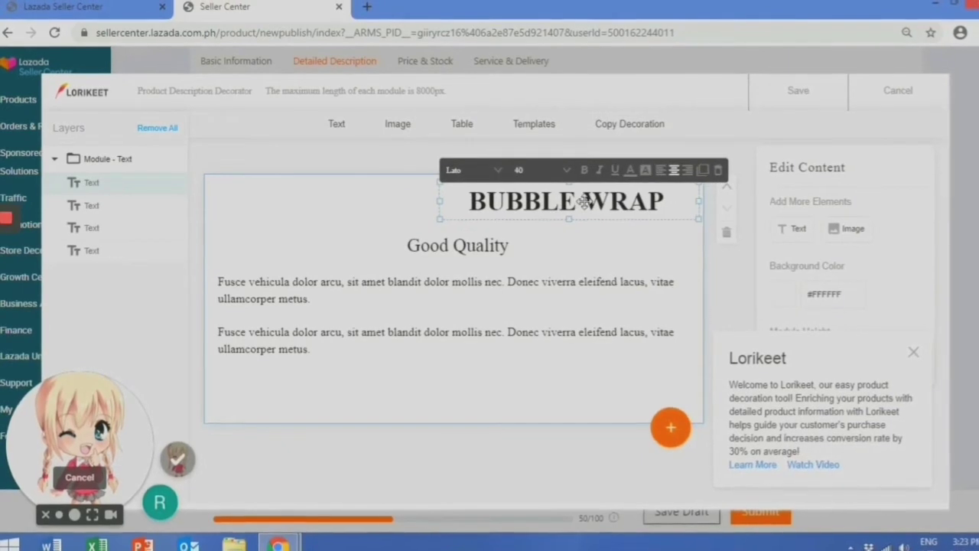
{"action": "left_click", "coordinate": [498, 244]}
{"action": "left_click_drag", "start_coordinate": [498, 244], "coordinate": [595, 238]}
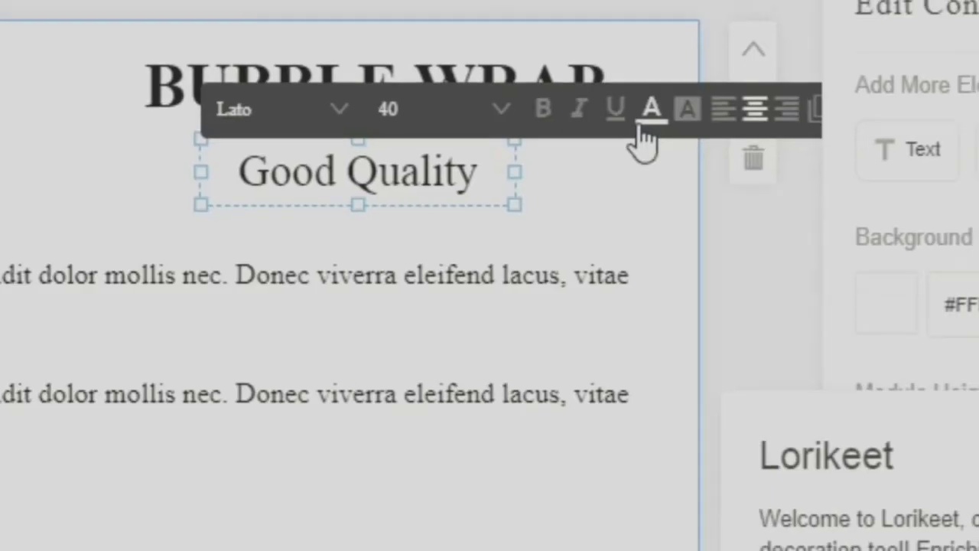
Recolor the Good Quality sub-headline dark green.
{"action": "left_click", "coordinate": [690, 212]}
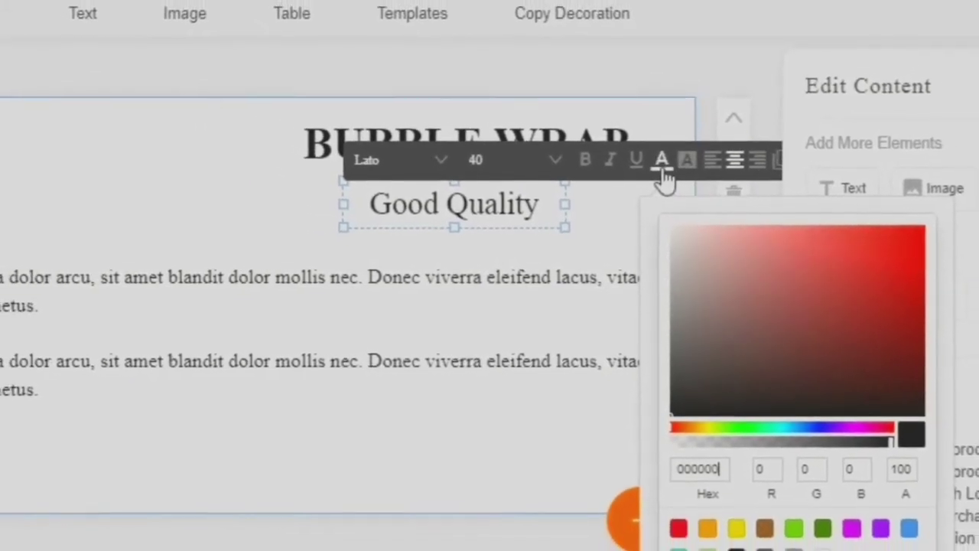
{"action": "left_click", "coordinate": [784, 511]}
{"action": "left_click_drag", "start_coordinate": [844, 344], "coordinate": [822, 258]}
{"action": "left_click", "coordinate": [761, 269]}
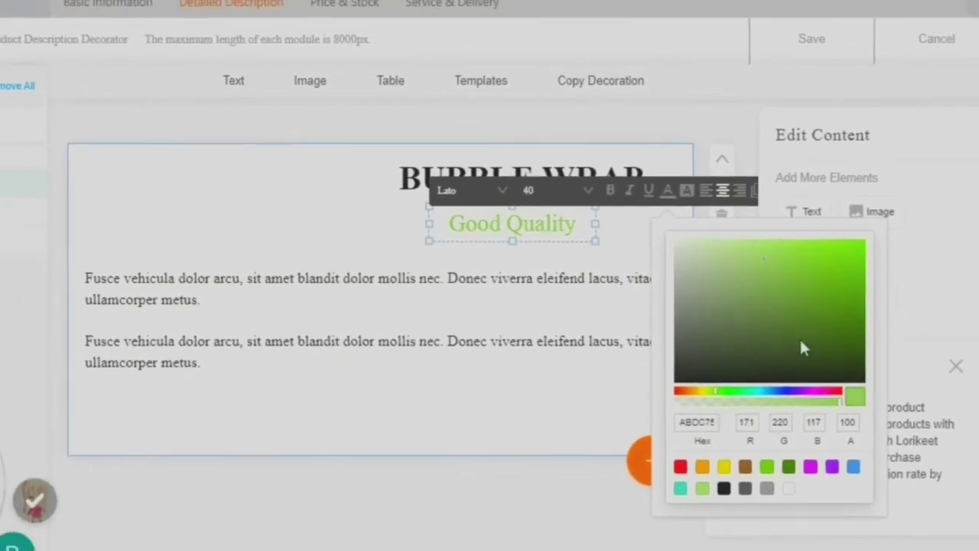
{"action": "left_click", "coordinate": [825, 343]}
{"action": "left_click", "coordinate": [836, 349]}
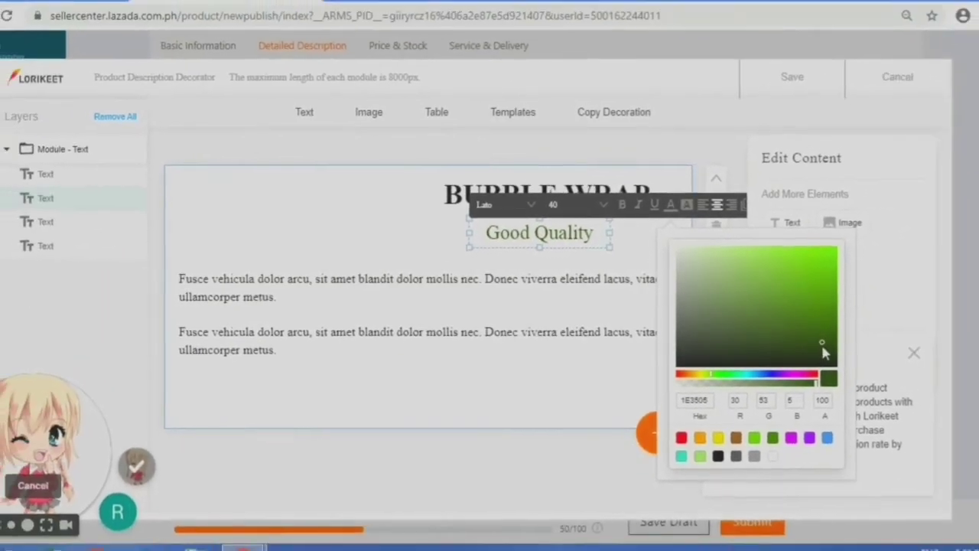
{"action": "left_click", "coordinate": [290, 246]}
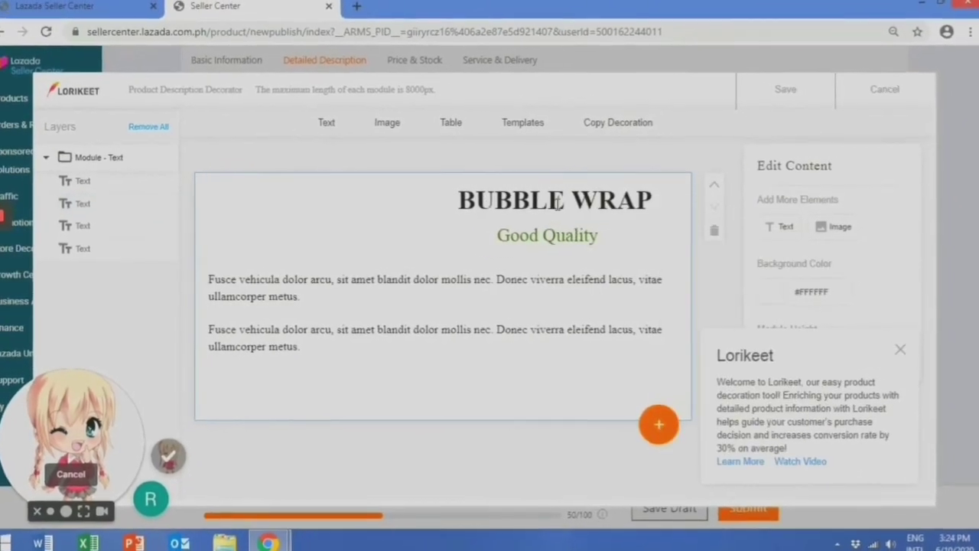
Recolor the BUBBLE WRAP headline dark brown.
{"action": "left_click", "coordinate": [557, 200]}
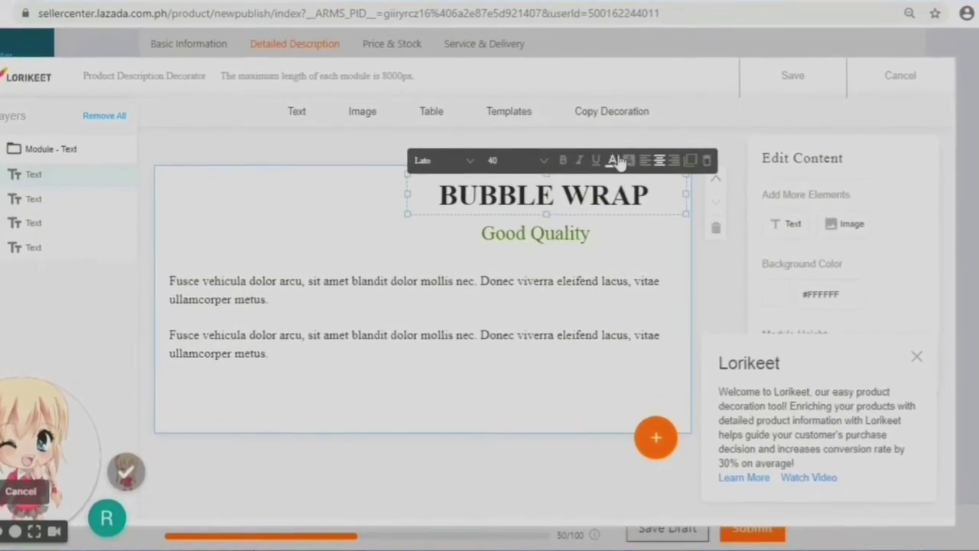
{"action": "left_click", "coordinate": [618, 161]}
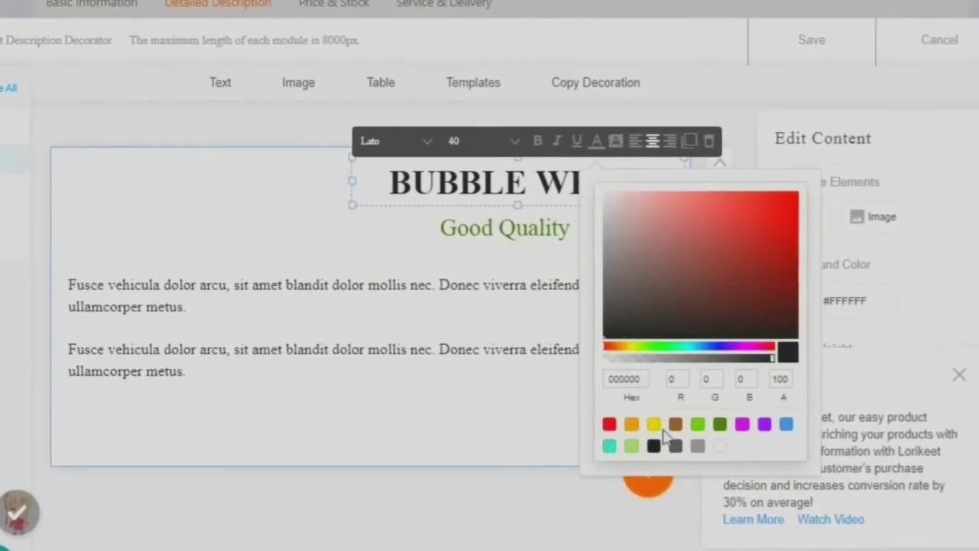
{"action": "left_click", "coordinate": [621, 338]}
{"action": "left_click", "coordinate": [757, 303]}
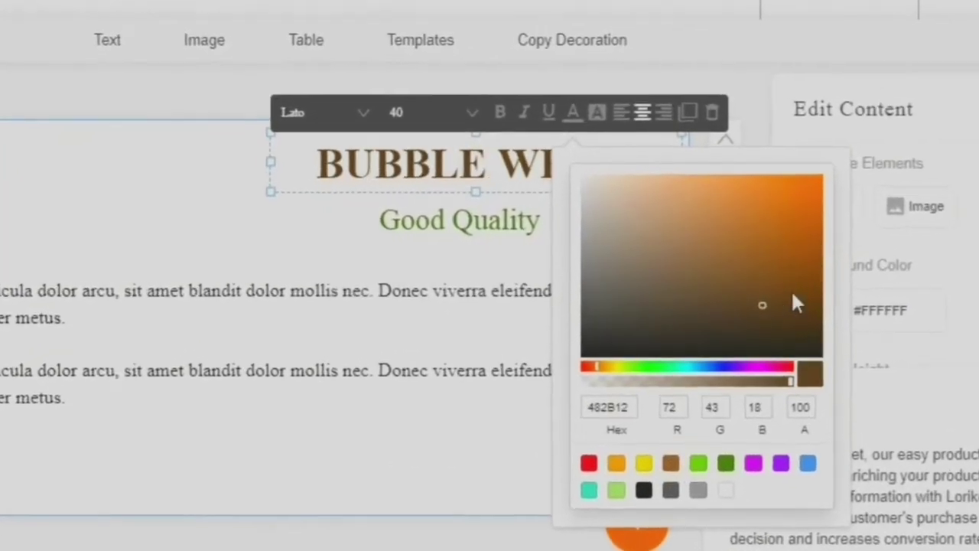
{"action": "left_click", "coordinate": [784, 245]}
{"action": "left_click", "coordinate": [474, 215]}
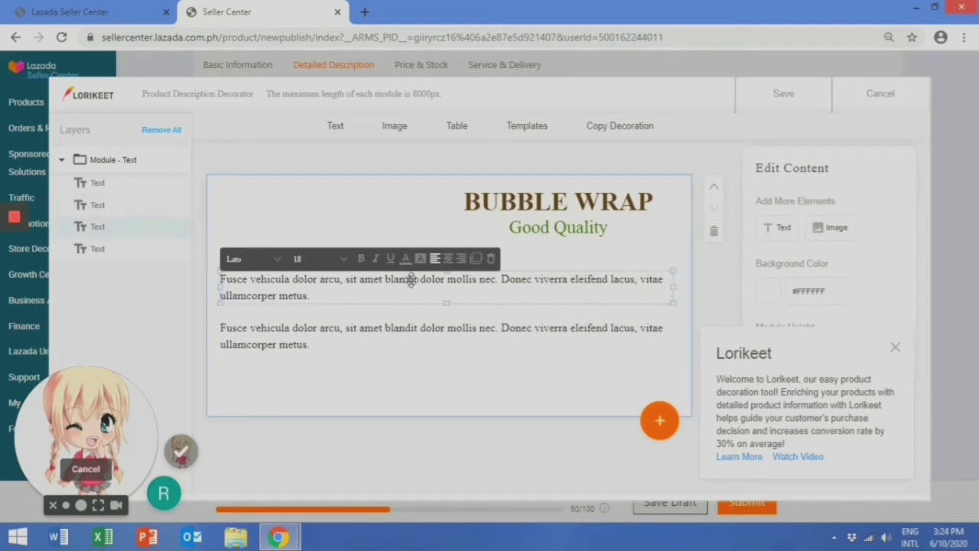
Delete both placeholder paragraphs below the Good Quality sub-headline.
{"action": "left_click", "coordinate": [491, 259]}
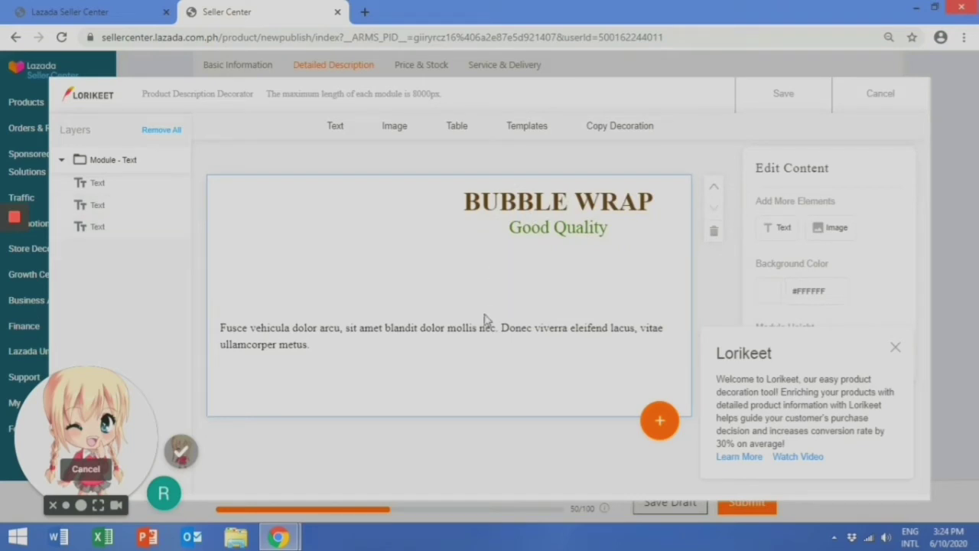
{"action": "left_click", "coordinate": [482, 337]}
{"action": "left_click", "coordinate": [491, 307]}
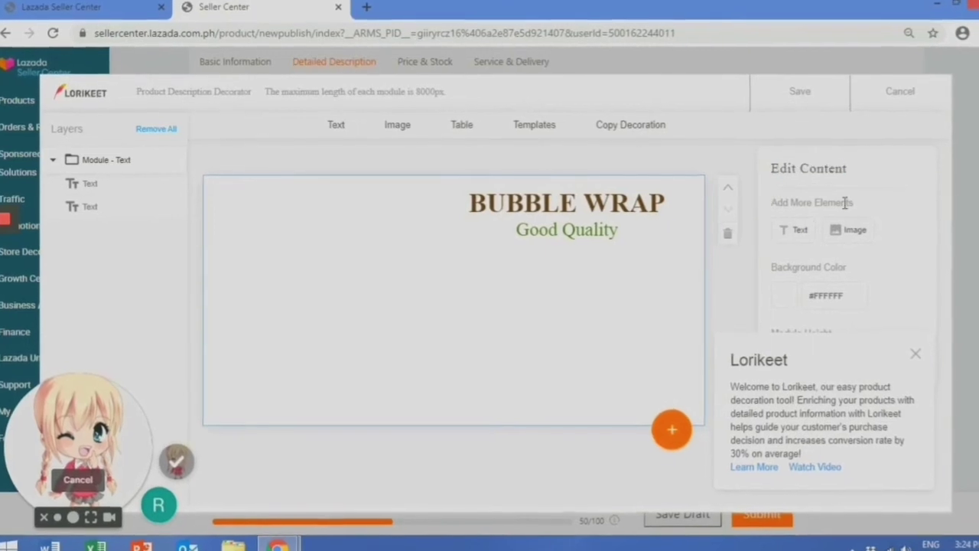
Add an image element to the text module and shift its placeholder slightly down and to the right.
{"action": "left_click_drag", "start_coordinate": [784, 202], "coordinate": [855, 241]}
{"action": "left_click", "coordinate": [855, 239]}
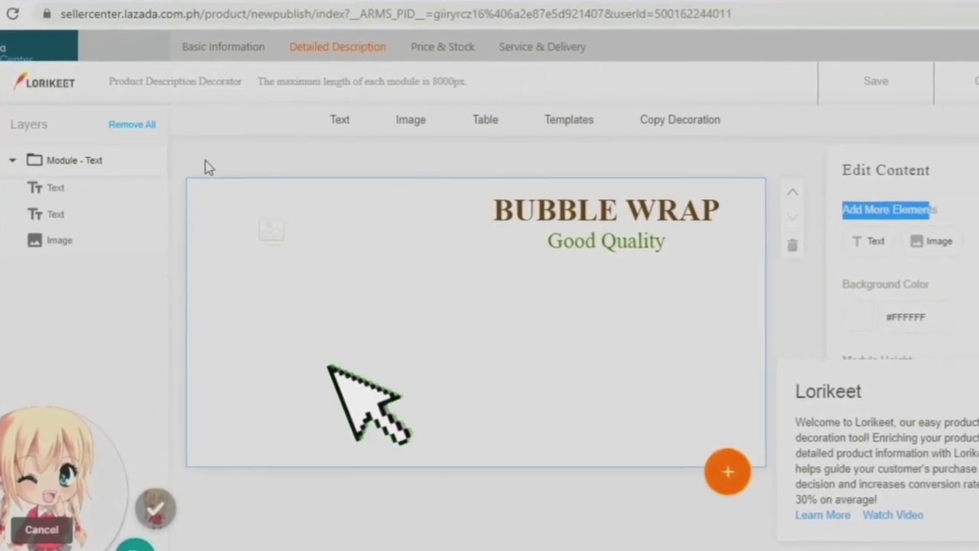
{"action": "left_click", "coordinate": [276, 225]}
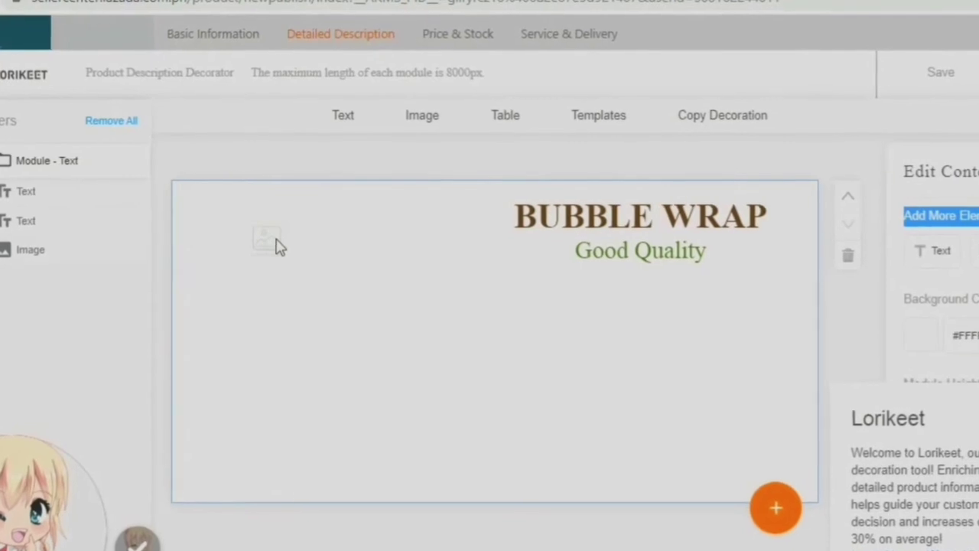
{"action": "left_click", "coordinate": [276, 246]}
{"action": "left_click_drag", "start_coordinate": [308, 271], "coordinate": [333, 294]}
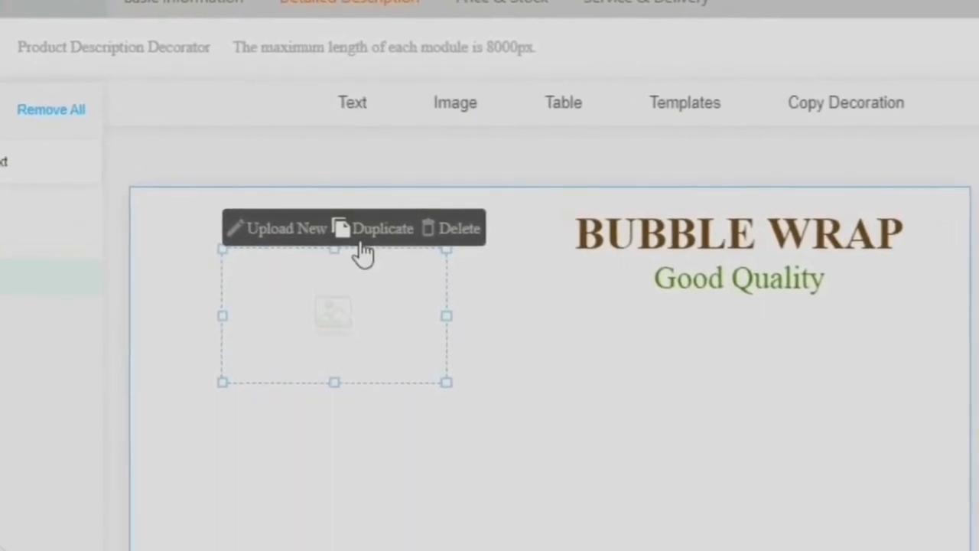
Upload the bubble wrap roll photo into the image element and enlarge it across the module's left half.
{"action": "left_click", "coordinate": [388, 264]}
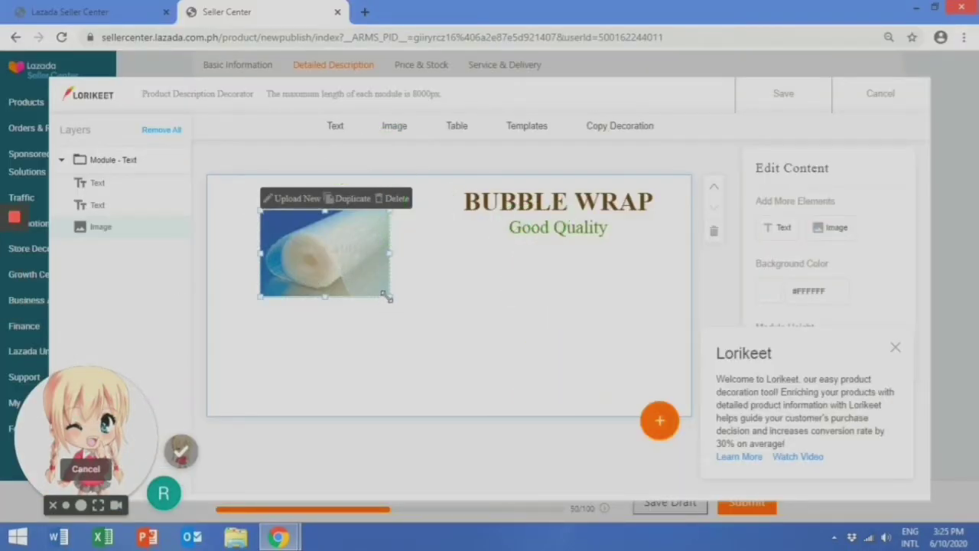
{"action": "left_click_drag", "start_coordinate": [468, 334], "coordinate": [405, 335]}
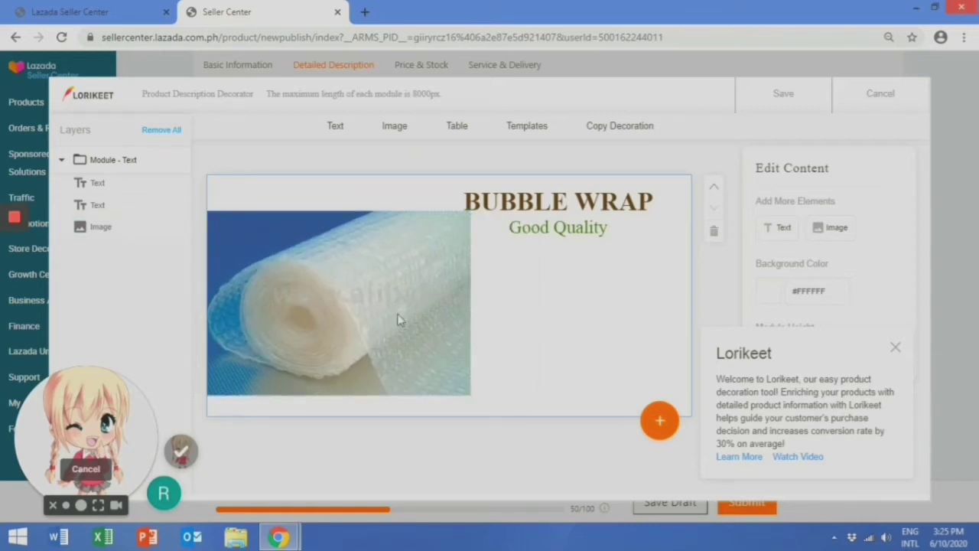
{"action": "left_click_drag", "start_coordinate": [387, 301], "coordinate": [386, 309]}
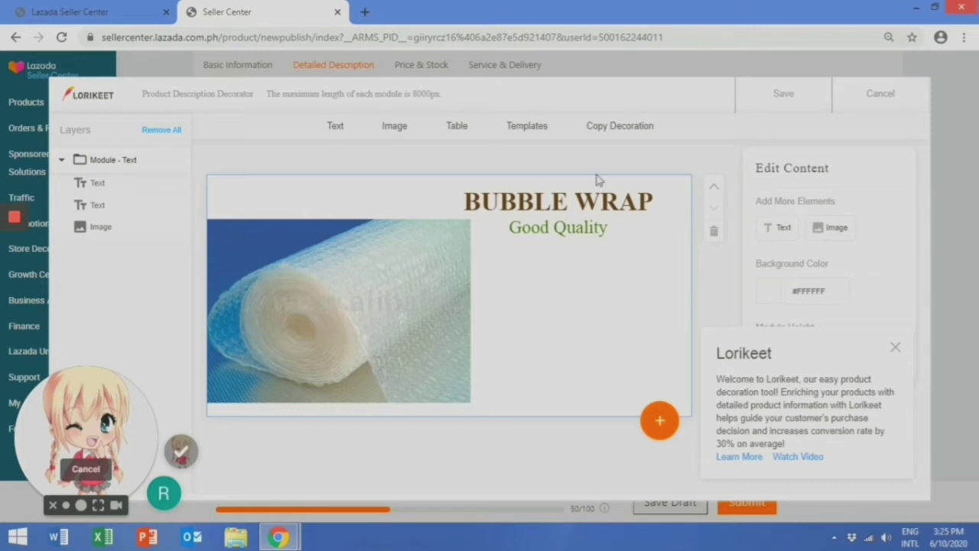
Replace the current decoration with a copy of the one from the Bubble Wrap 40"x 5 meters product.
{"action": "left_click", "coordinate": [613, 132]}
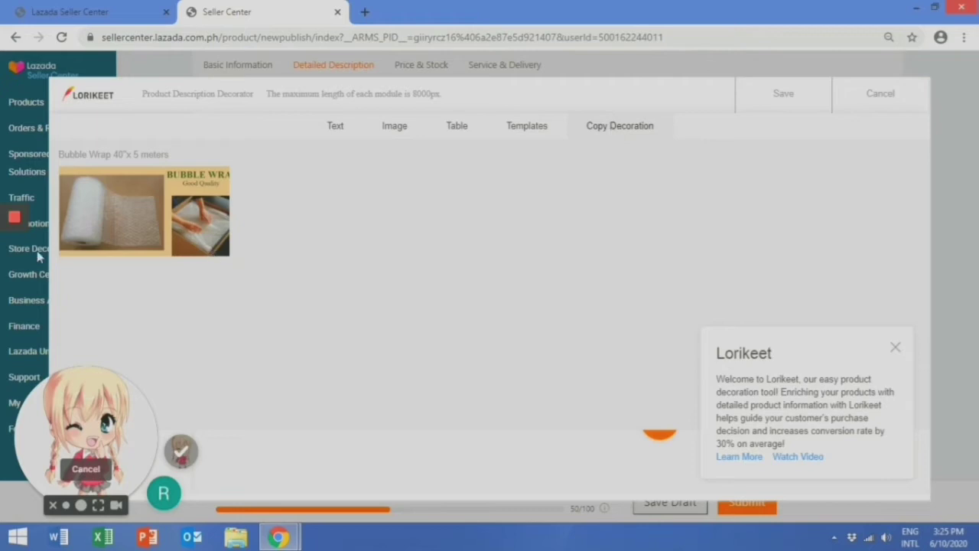
{"action": "left_click", "coordinate": [155, 223]}
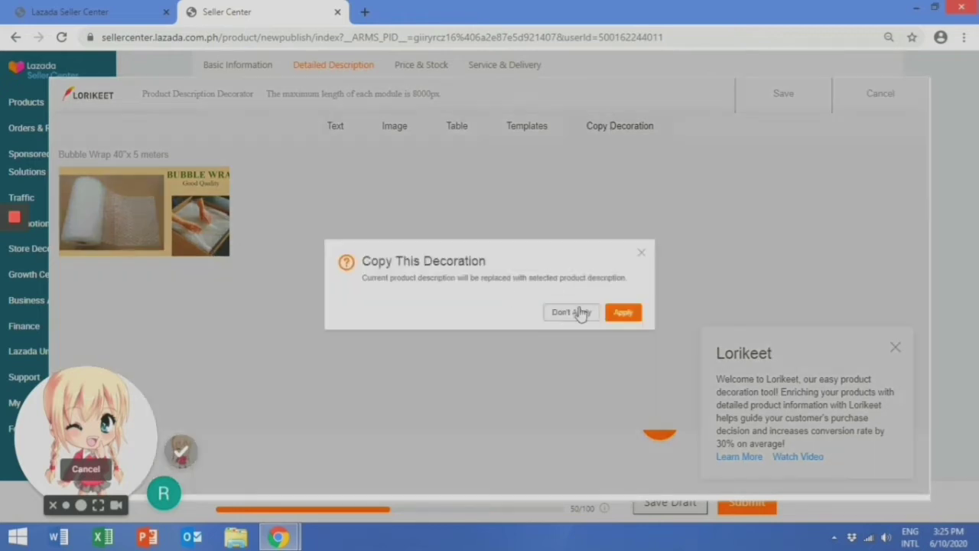
{"action": "left_click", "coordinate": [621, 313]}
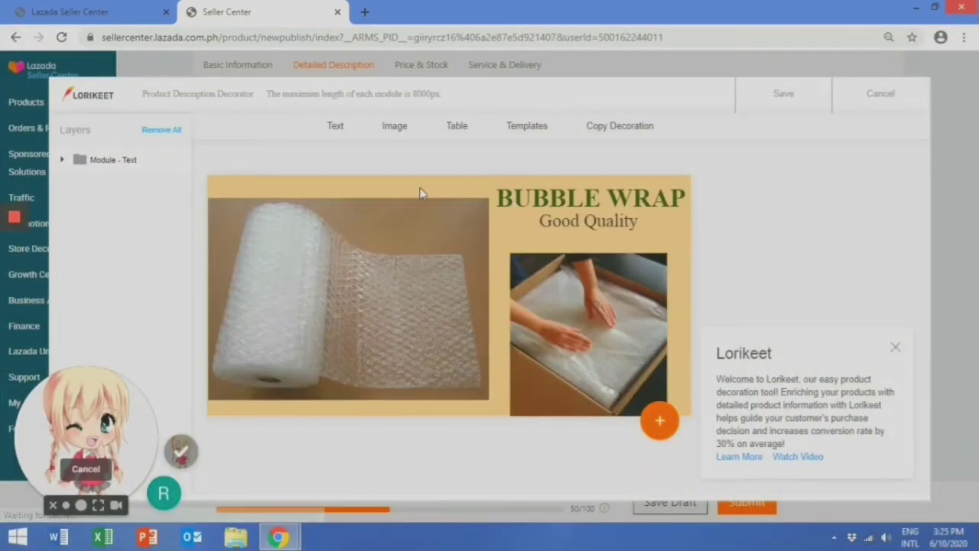
Set the copied module's background color to #e7c695 and save the decoration.
{"action": "left_click", "coordinate": [647, 241]}
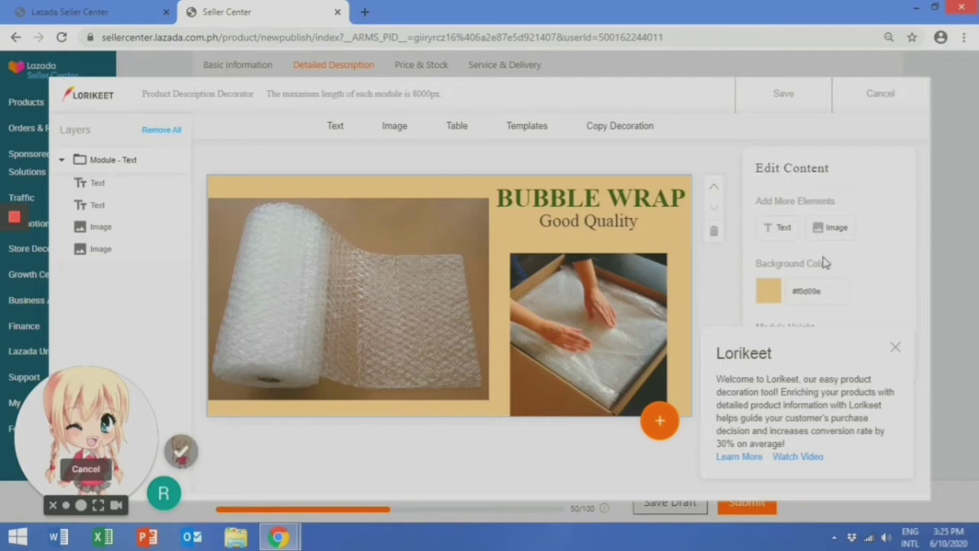
{"action": "left_click", "coordinate": [767, 294]}
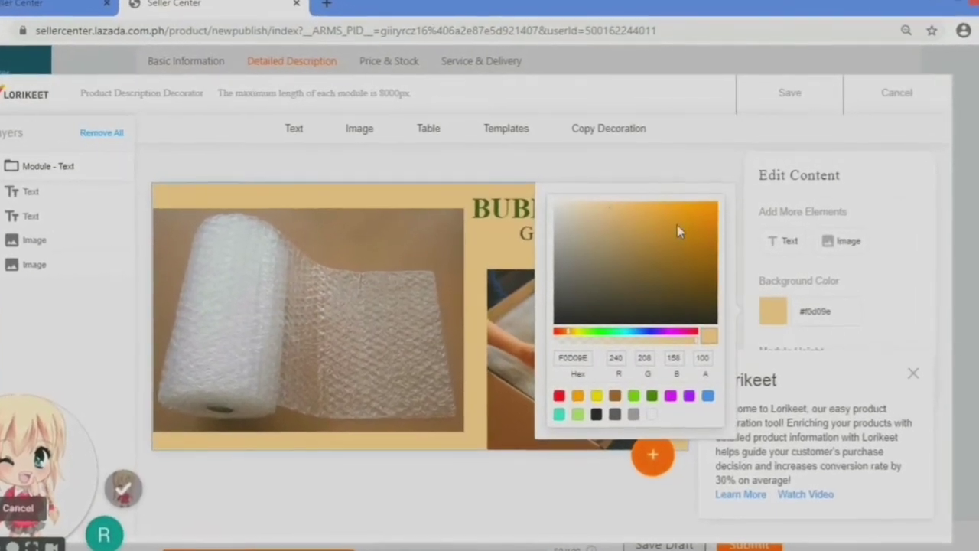
{"action": "left_click", "coordinate": [666, 237]}
{"action": "left_click", "coordinate": [696, 290]}
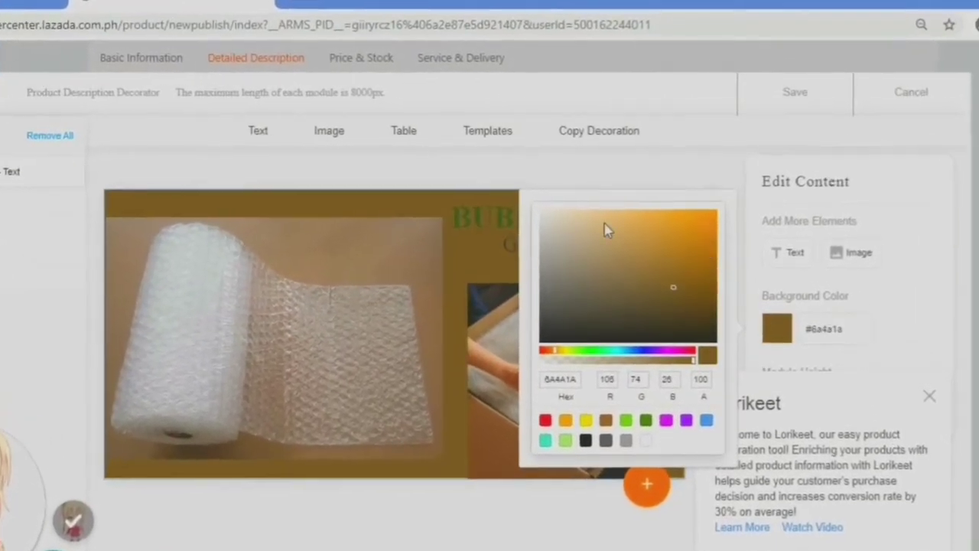
{"action": "left_click", "coordinate": [608, 218]}
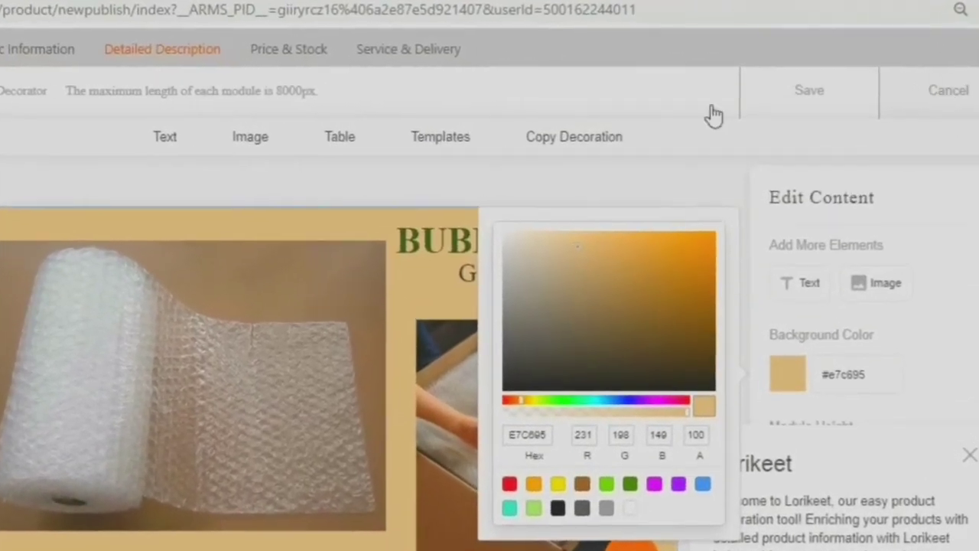
{"action": "left_click", "coordinate": [813, 95]}
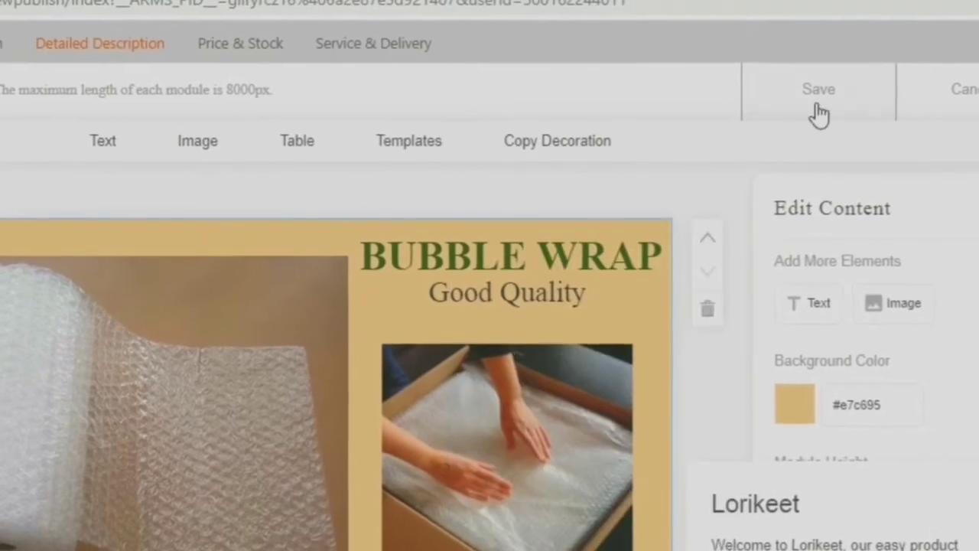
{"action": "left_click", "coordinate": [826, 96]}
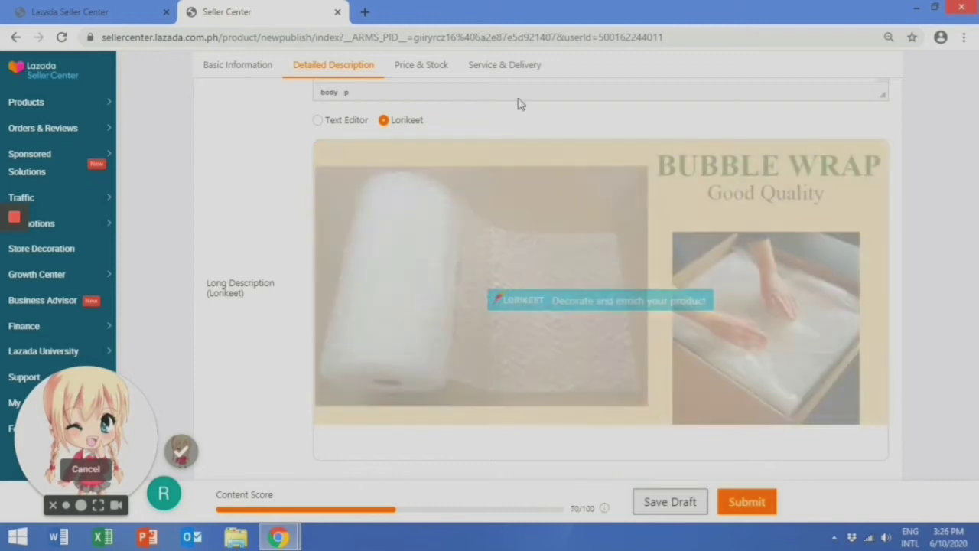
Enter "40 x 5 meters" as the contents for What's in the box.
{"action": "scroll", "coordinate": [268, 302], "scroll_direction": "down", "scroll_amount": 2}
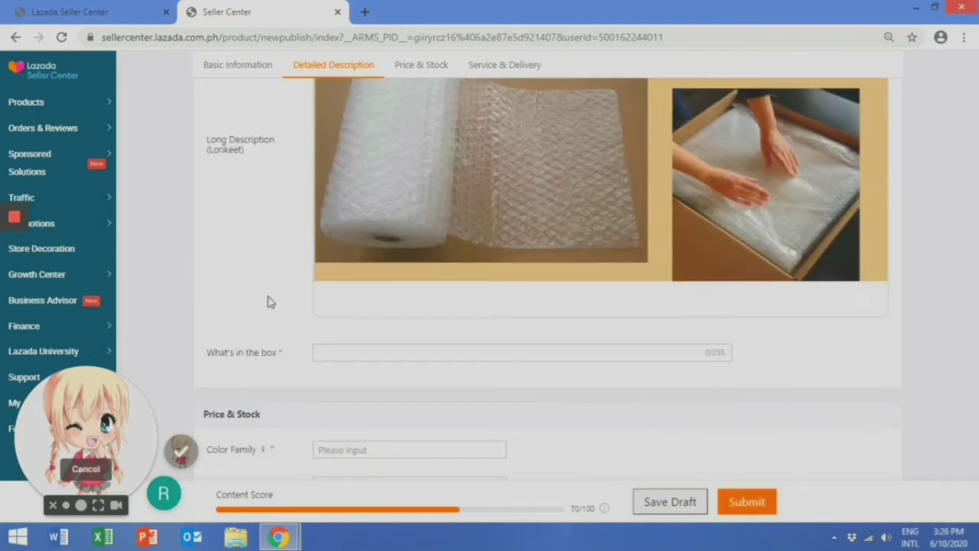
{"action": "scroll", "coordinate": [249, 281], "scroll_direction": "down", "scroll_amount": 2}
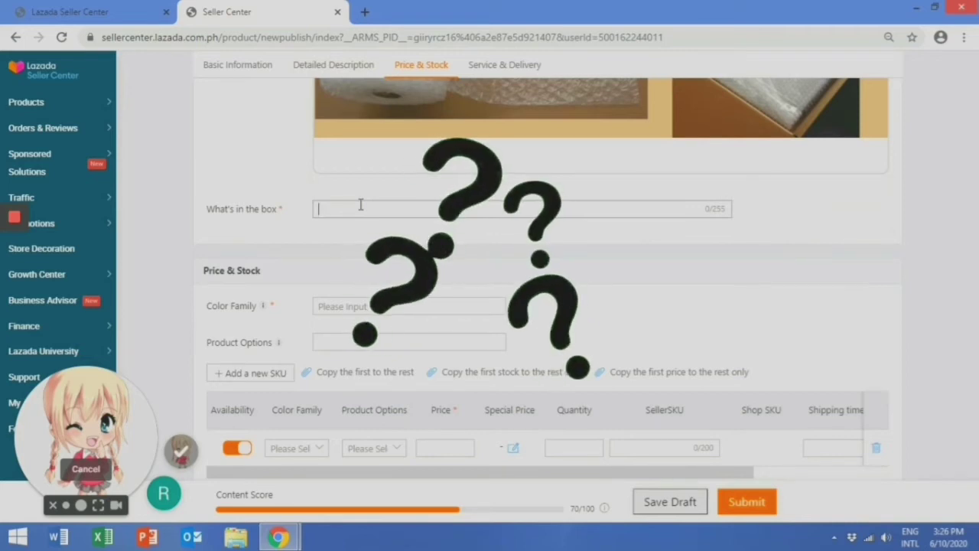
{"action": "type", "text": "40"}
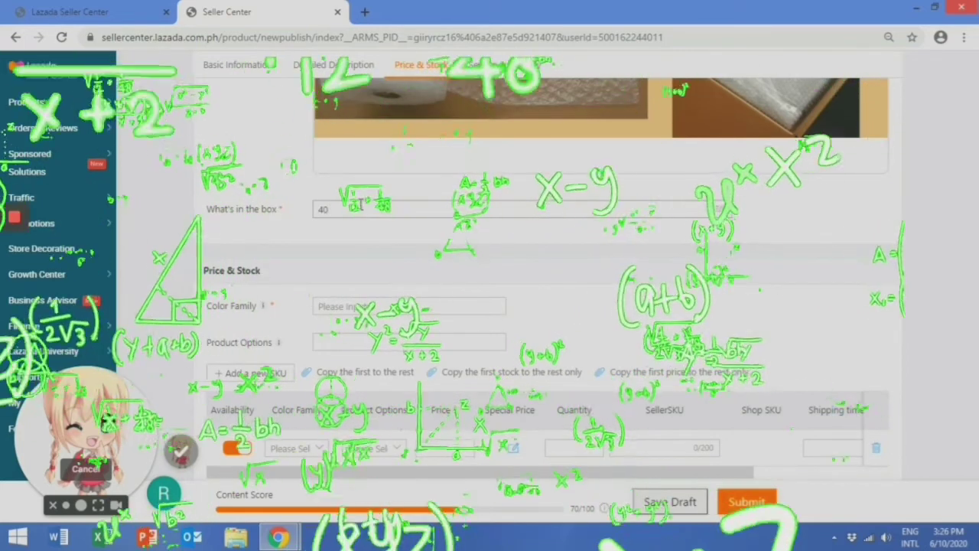
{"action": "type", "text": " x 5 m3"}
{"action": "key", "text": "BackSpace"}
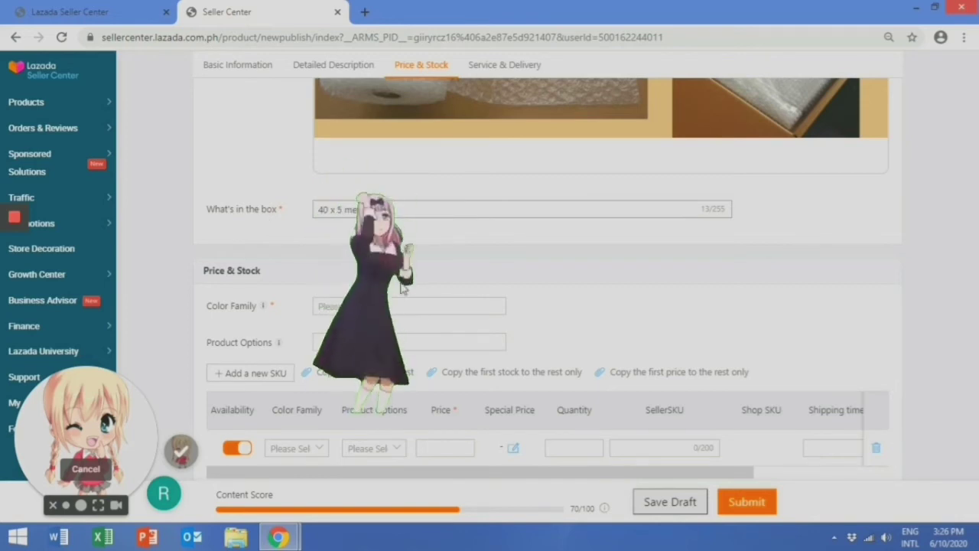
Set the Color Family to Clear and upload four bubble wrap pictures for it.
{"action": "scroll", "coordinate": [393, 277], "scroll_direction": "down", "scroll_amount": 2}
{"action": "left_click", "coordinate": [359, 161]}
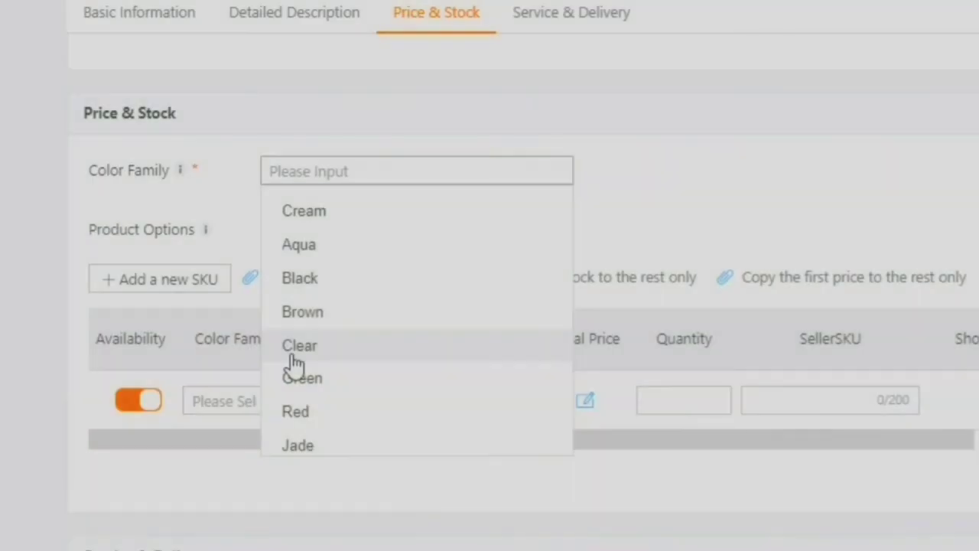
{"action": "left_click", "coordinate": [295, 353]}
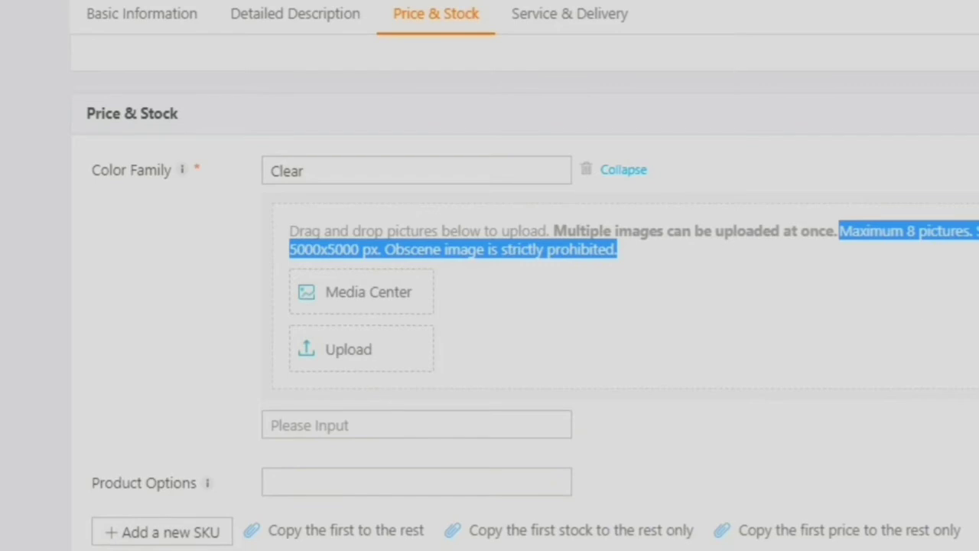
{"action": "left_click", "coordinate": [359, 350]}
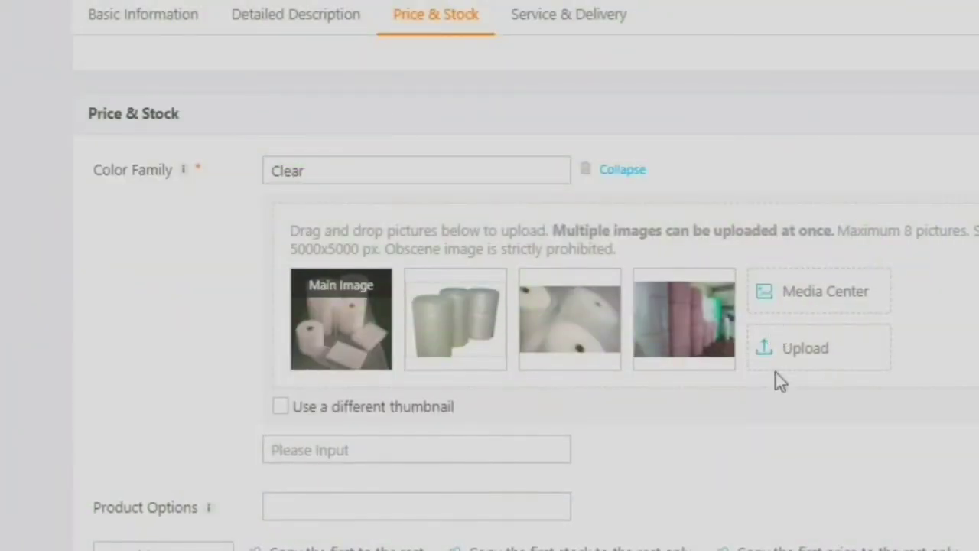
Try to upload the upright rolls picture again, and delete its copy in second place to re-add it as the last Clear picture.
{"action": "left_click", "coordinate": [776, 350]}
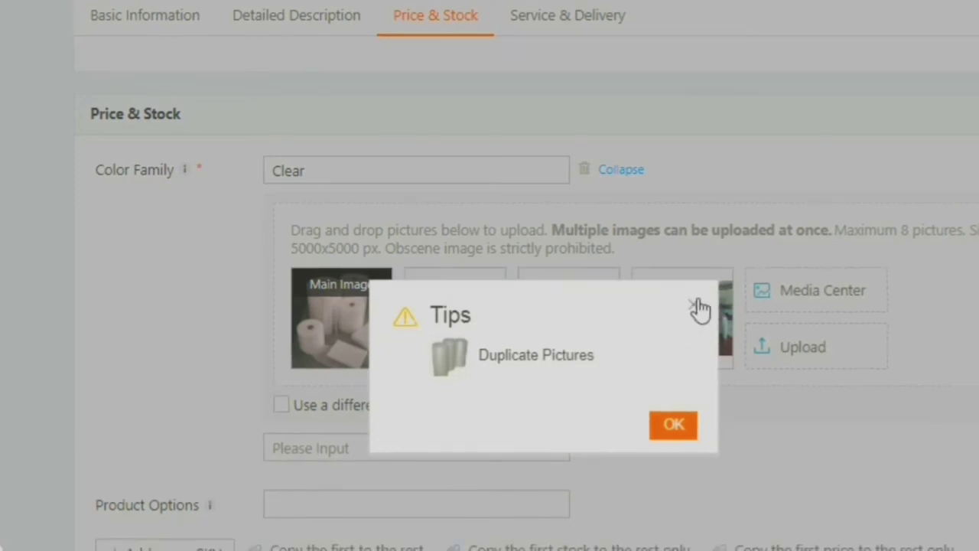
{"action": "left_click", "coordinate": [697, 308]}
{"action": "mouse_move", "coordinate": [415, 322]}
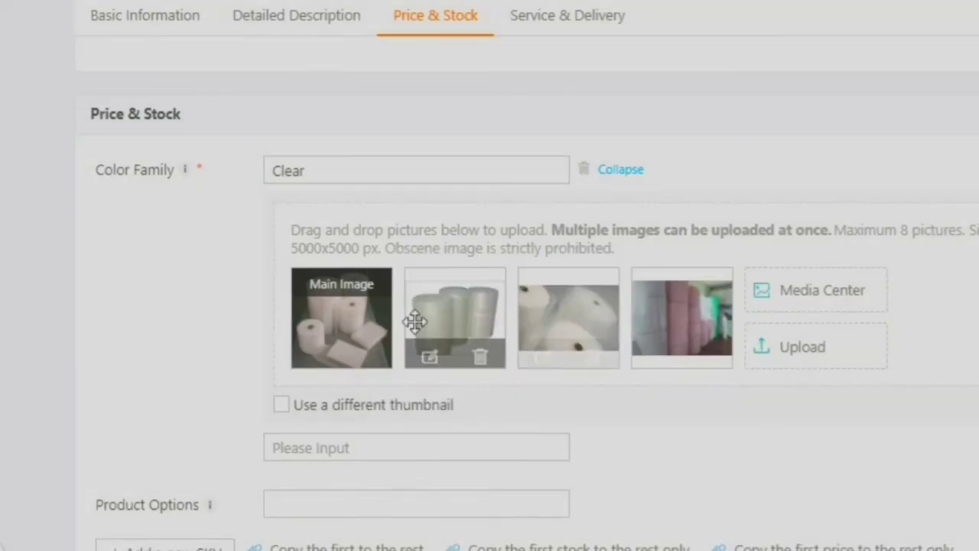
{"action": "left_click", "coordinate": [477, 358]}
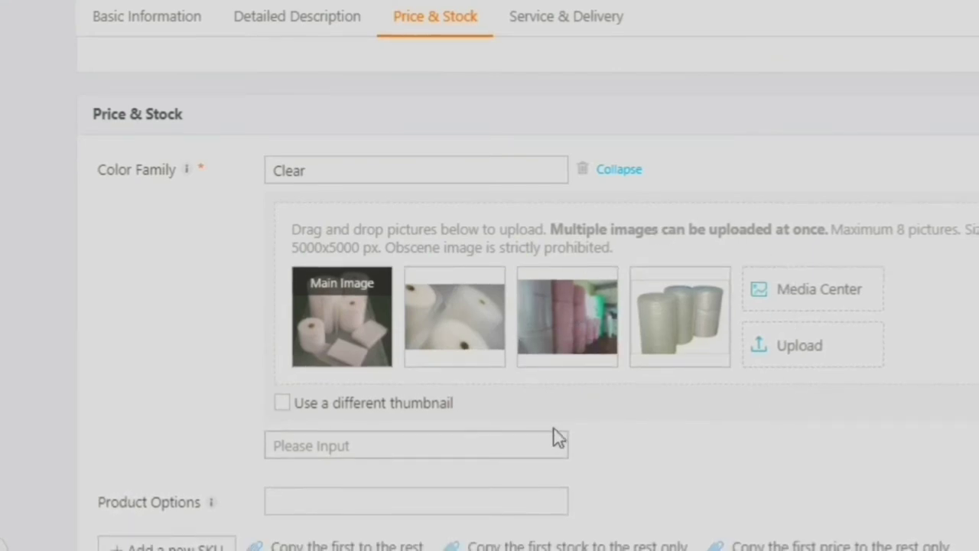
Choose Clear as the SKU row's color family and set its price to 295.
{"action": "scroll", "coordinate": [887, 388], "scroll_direction": "down", "scroll_amount": 2}
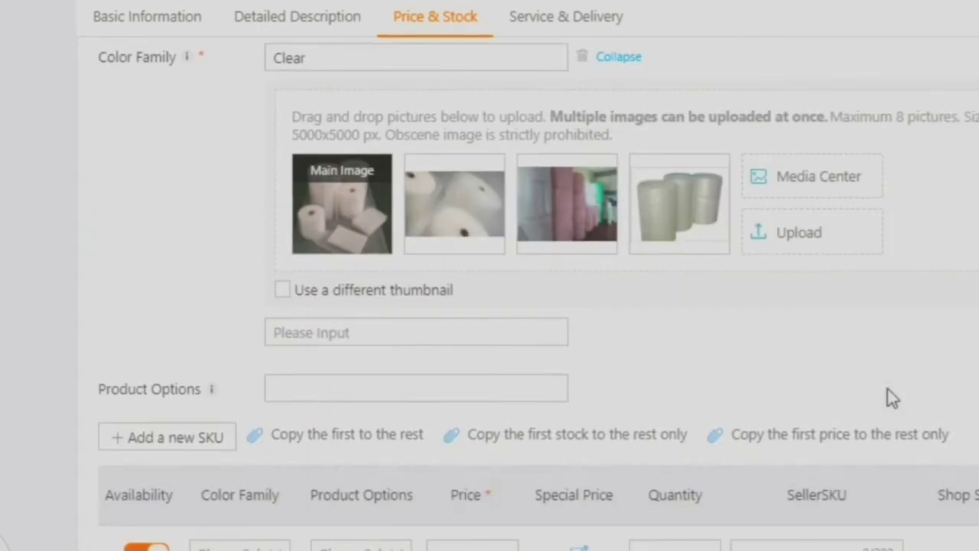
{"action": "scroll", "coordinate": [887, 389], "scroll_direction": "down", "scroll_amount": 2}
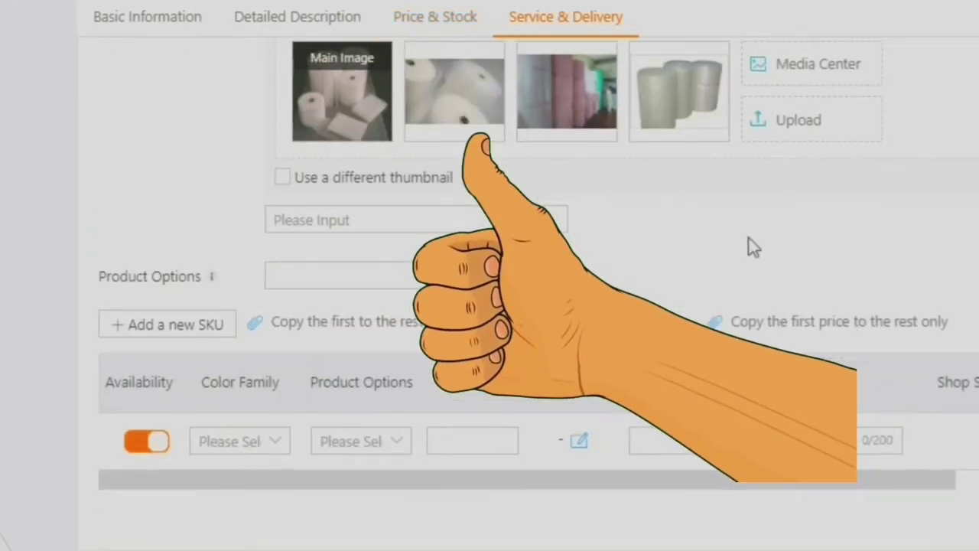
{"action": "scroll", "coordinate": [753, 247], "scroll_direction": "down", "scroll_amount": 4}
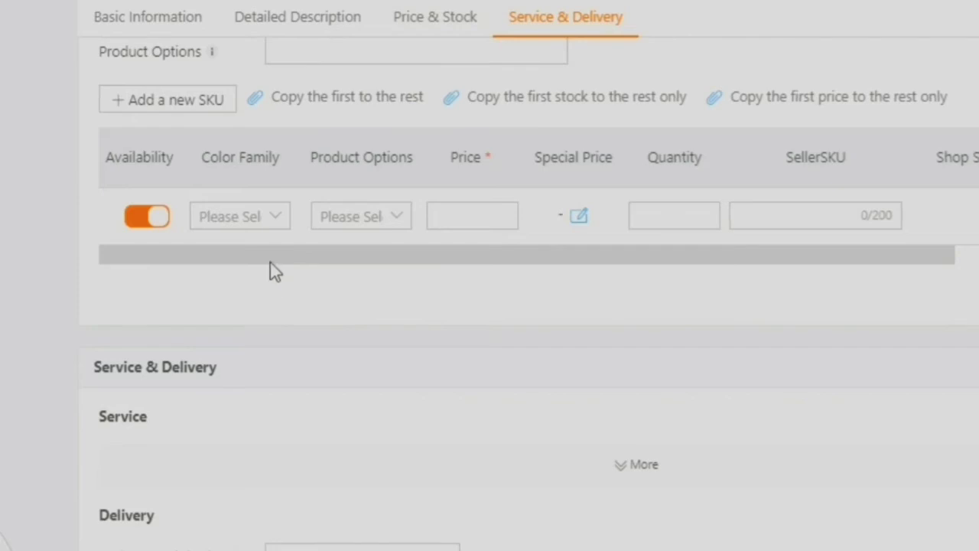
{"action": "left_click", "coordinate": [280, 217]}
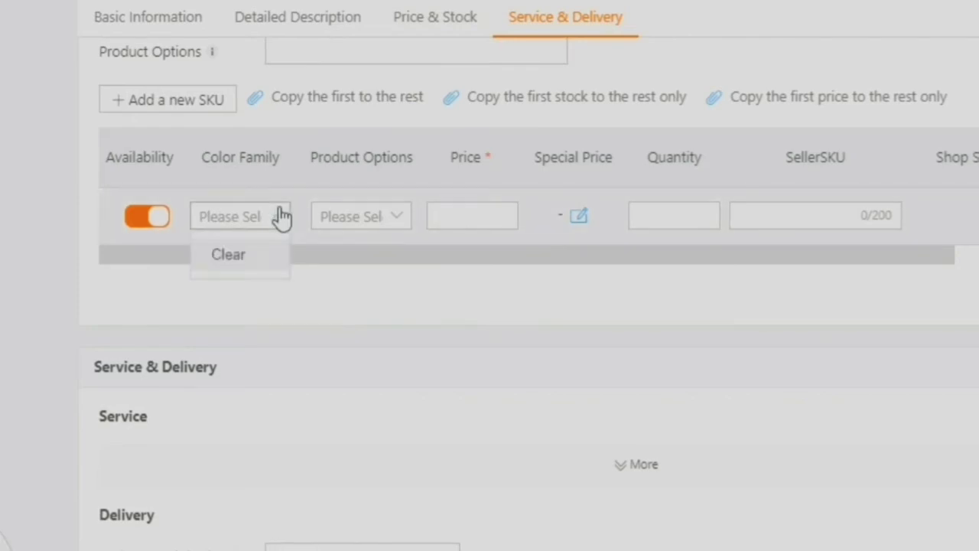
{"action": "left_click", "coordinate": [230, 257]}
{"action": "left_click", "coordinate": [472, 210]}
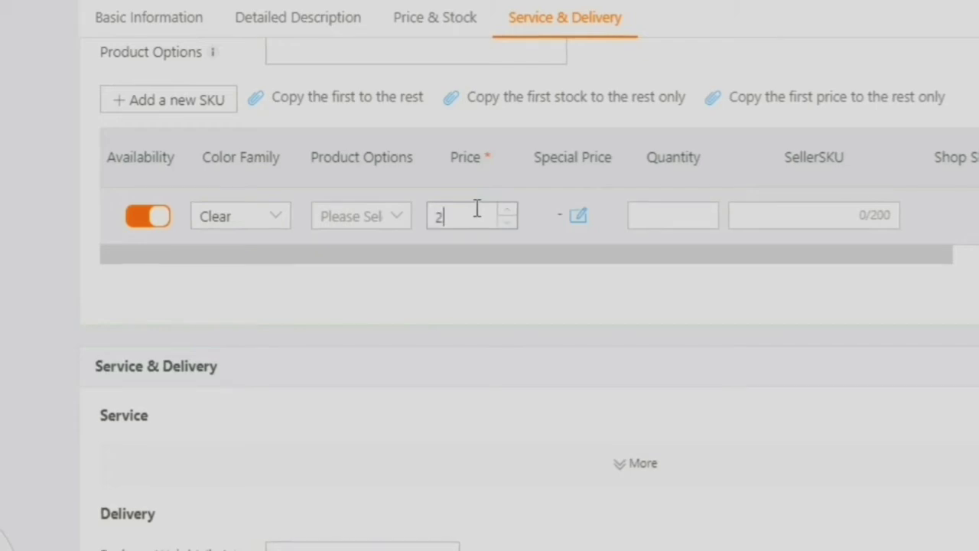
{"action": "type", "text": "295"}
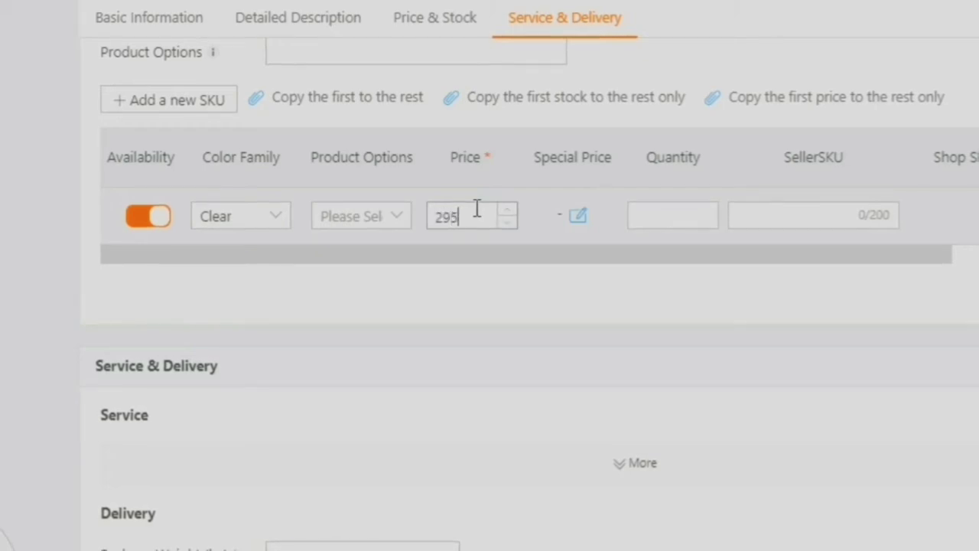
Add a special price of 175 to the Clear SKU with a promotion period from 2020-06-10 to 2020-06-30.
{"action": "left_click", "coordinate": [579, 217]}
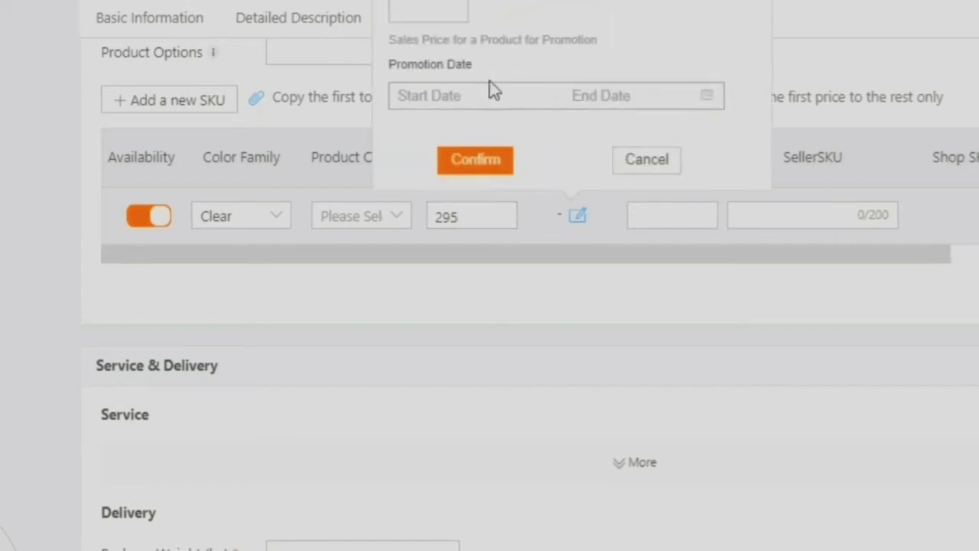
{"action": "left_click", "coordinate": [443, 15]}
{"action": "type", "text": "175"}
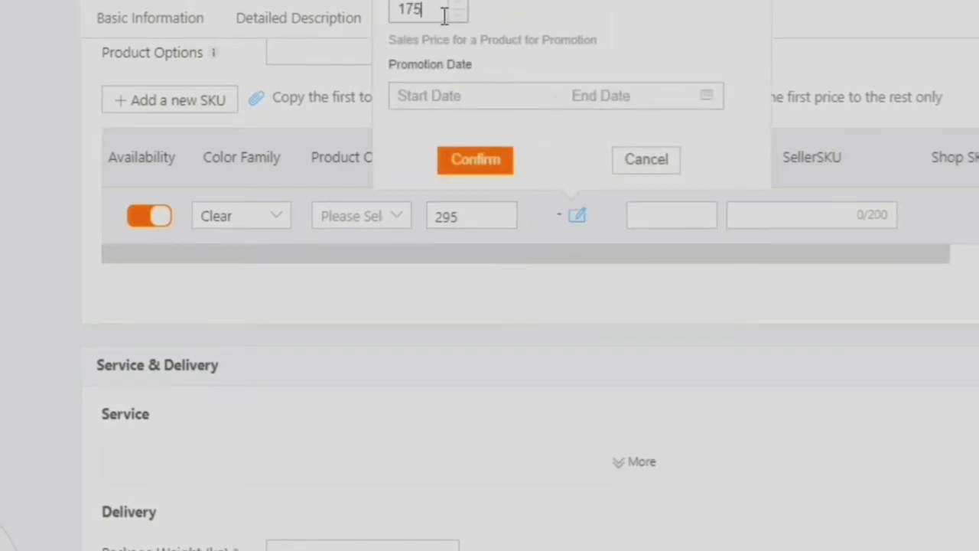
{"action": "left_click", "coordinate": [428, 92]}
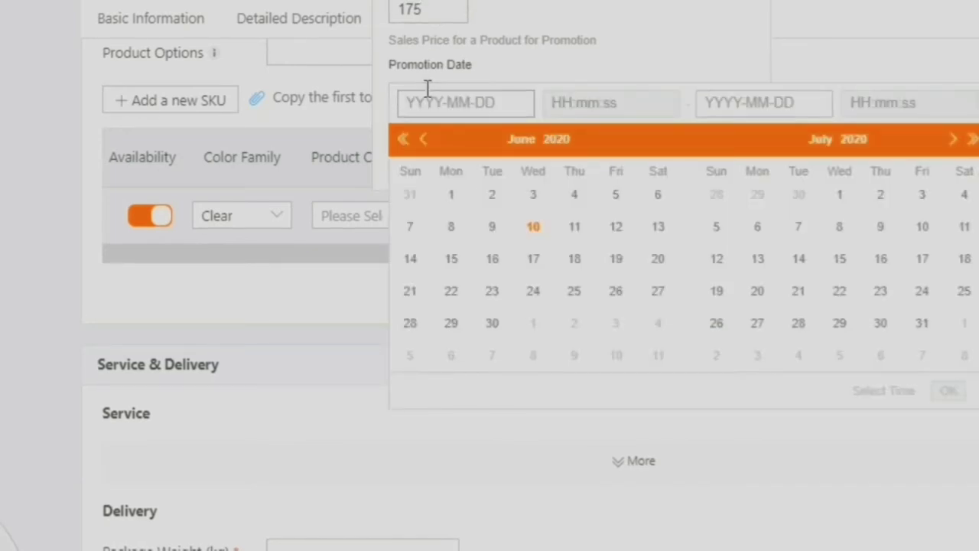
{"action": "left_click", "coordinate": [530, 228]}
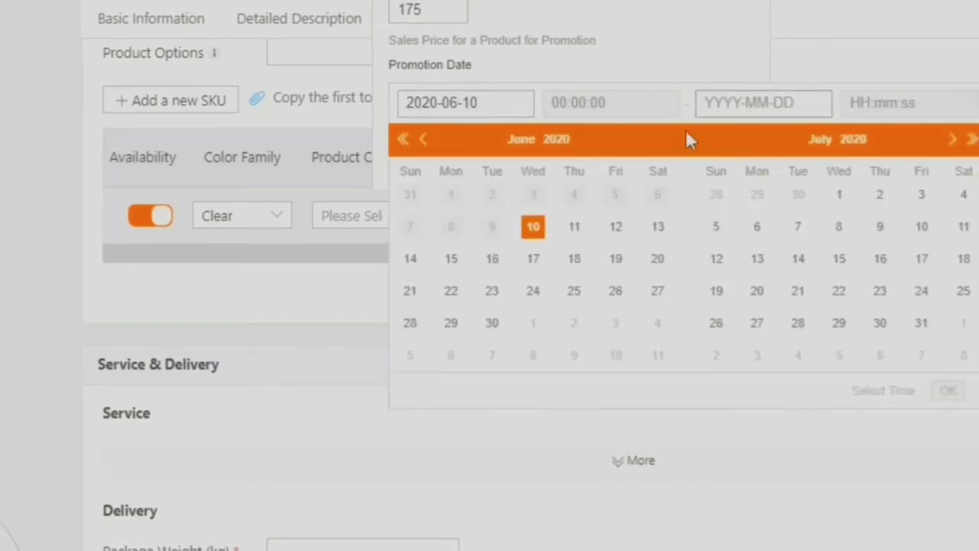
{"action": "left_click", "coordinate": [493, 324]}
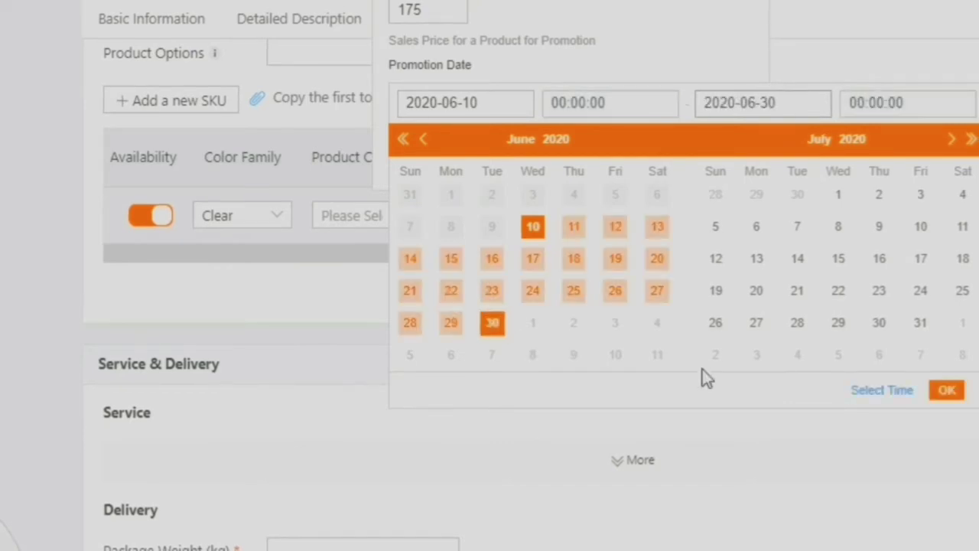
{"action": "left_click", "coordinate": [945, 391]}
{"action": "left_click", "coordinate": [475, 162]}
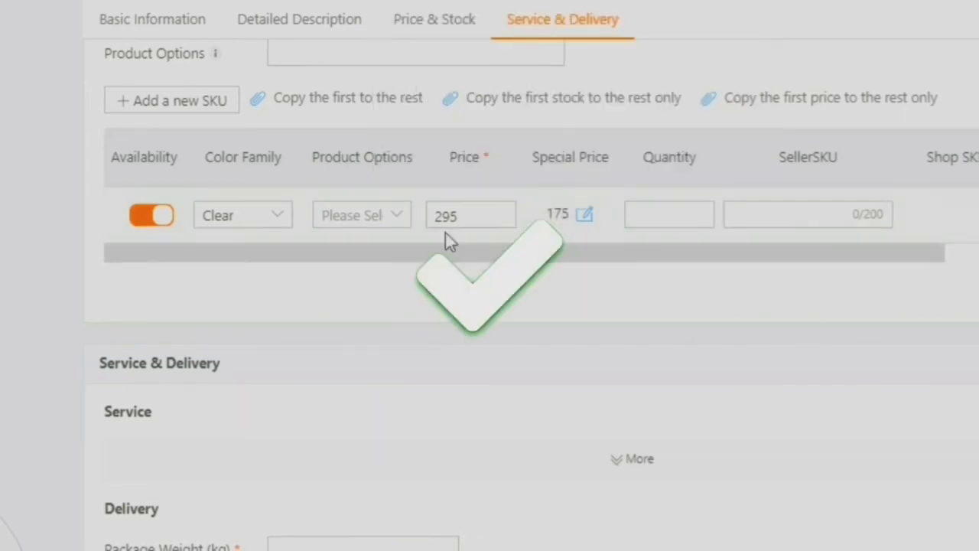
Set the Clear SKU's quantity to 100 and try 40x5 as its SellerSKU.
{"action": "scroll", "coordinate": [714, 223], "scroll_direction": "up", "scroll_amount": 4}
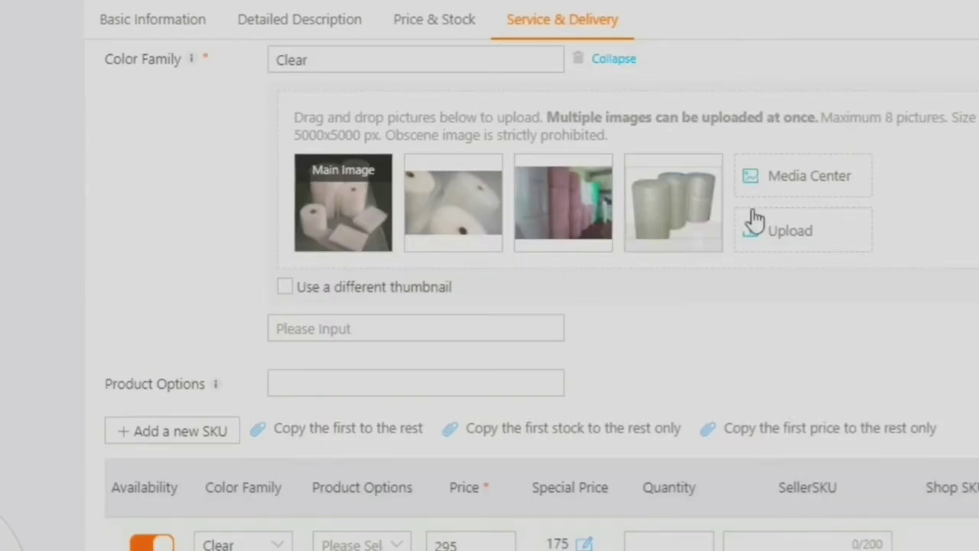
{"action": "scroll", "coordinate": [754, 220], "scroll_direction": "up", "scroll_amount": 7}
{"action": "scroll", "coordinate": [480, 306], "scroll_direction": "down", "scroll_amount": 7}
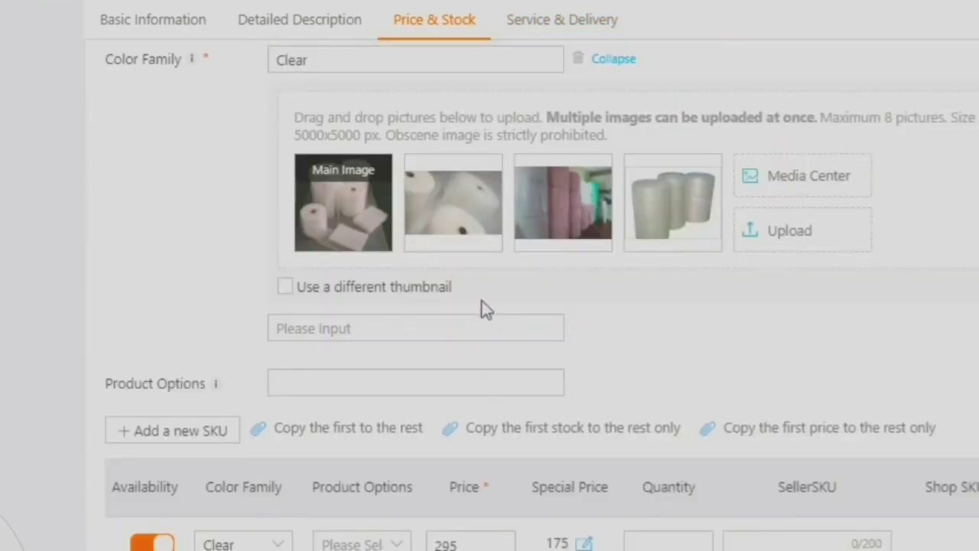
{"action": "scroll", "coordinate": [482, 308], "scroll_direction": "down", "scroll_amount": 2}
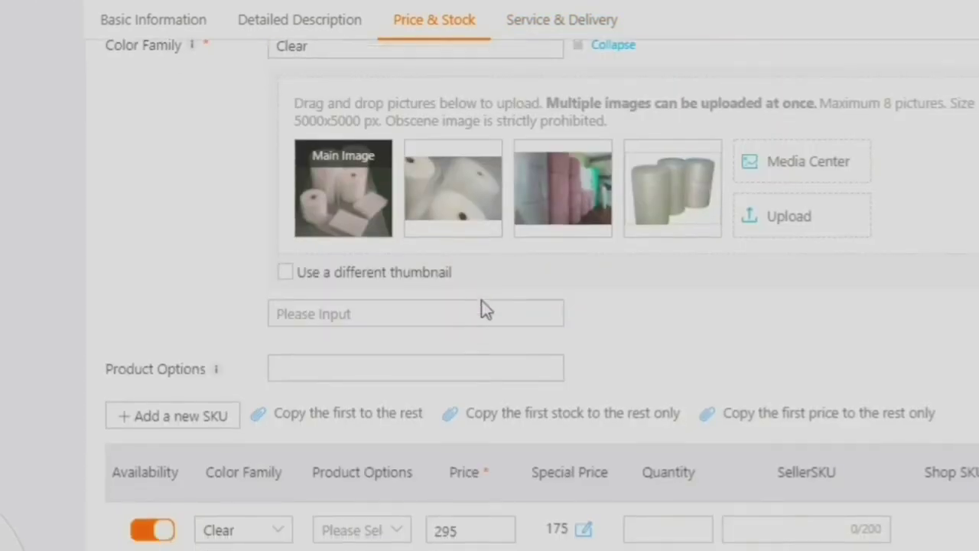
{"action": "scroll", "coordinate": [468, 304], "scroll_direction": "up", "scroll_amount": 9}
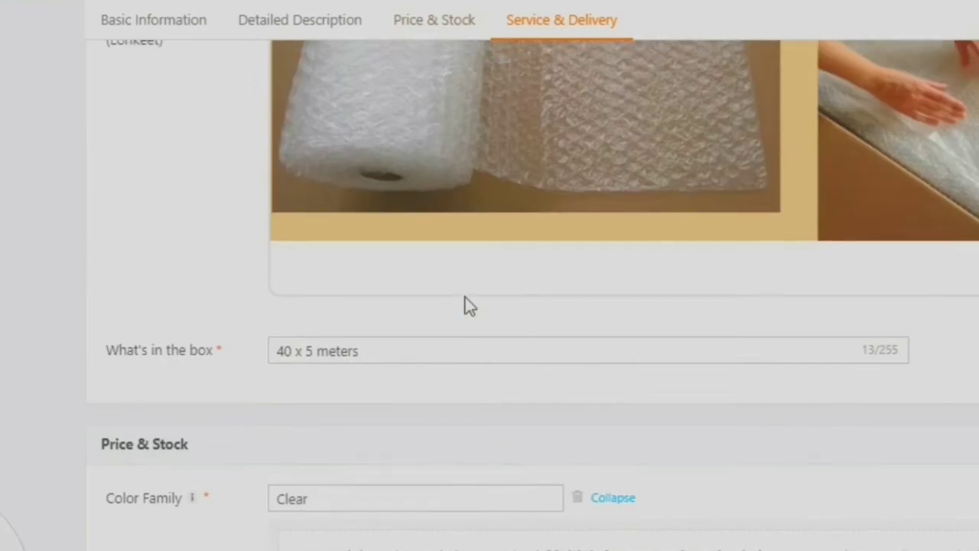
{"action": "scroll", "coordinate": [465, 306], "scroll_direction": "down", "scroll_amount": 11}
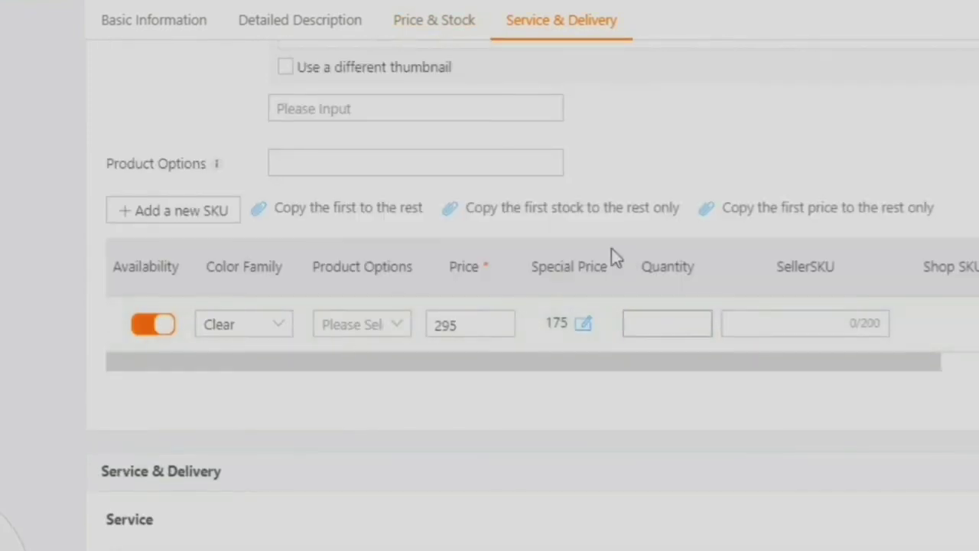
{"action": "type", "text": "100"}
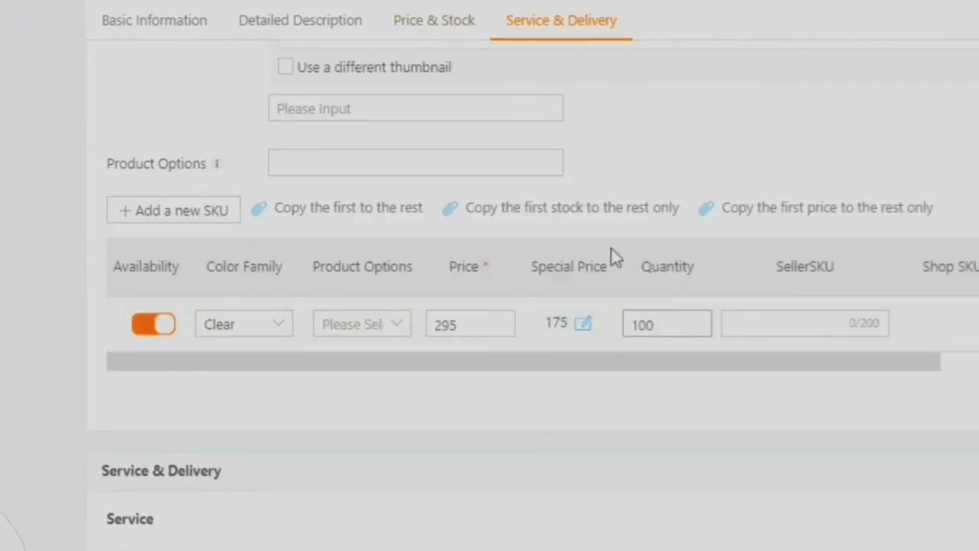
{"action": "left_click", "coordinate": [760, 331]}
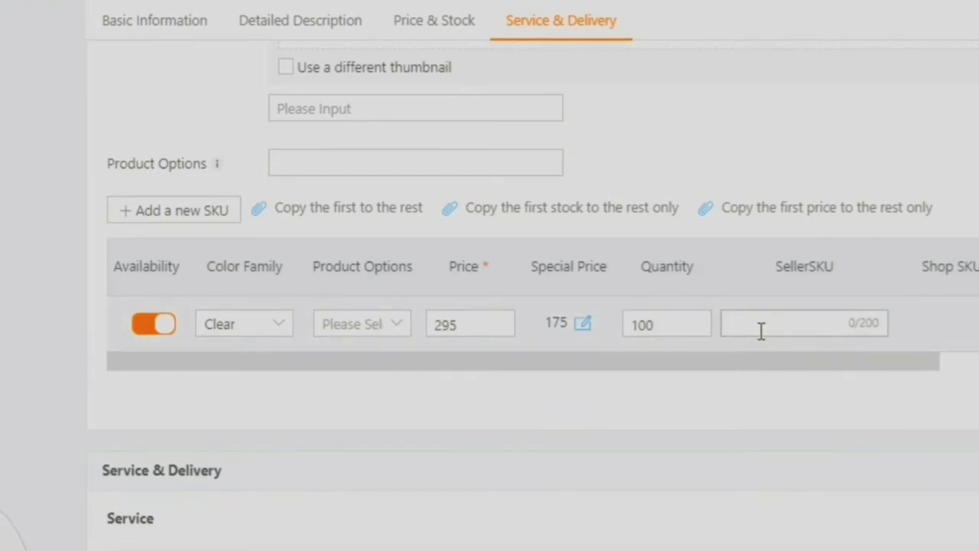
{"action": "type", "text": "40x5"}
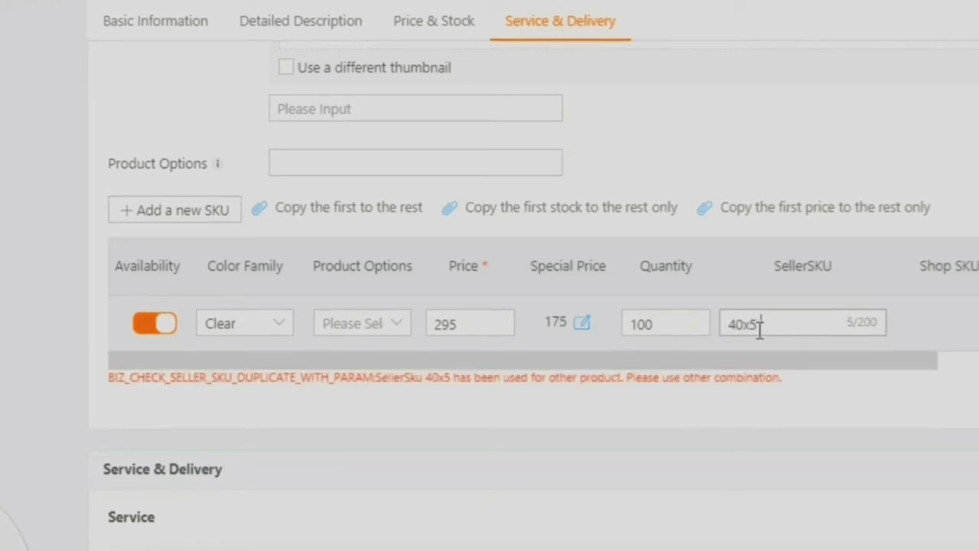